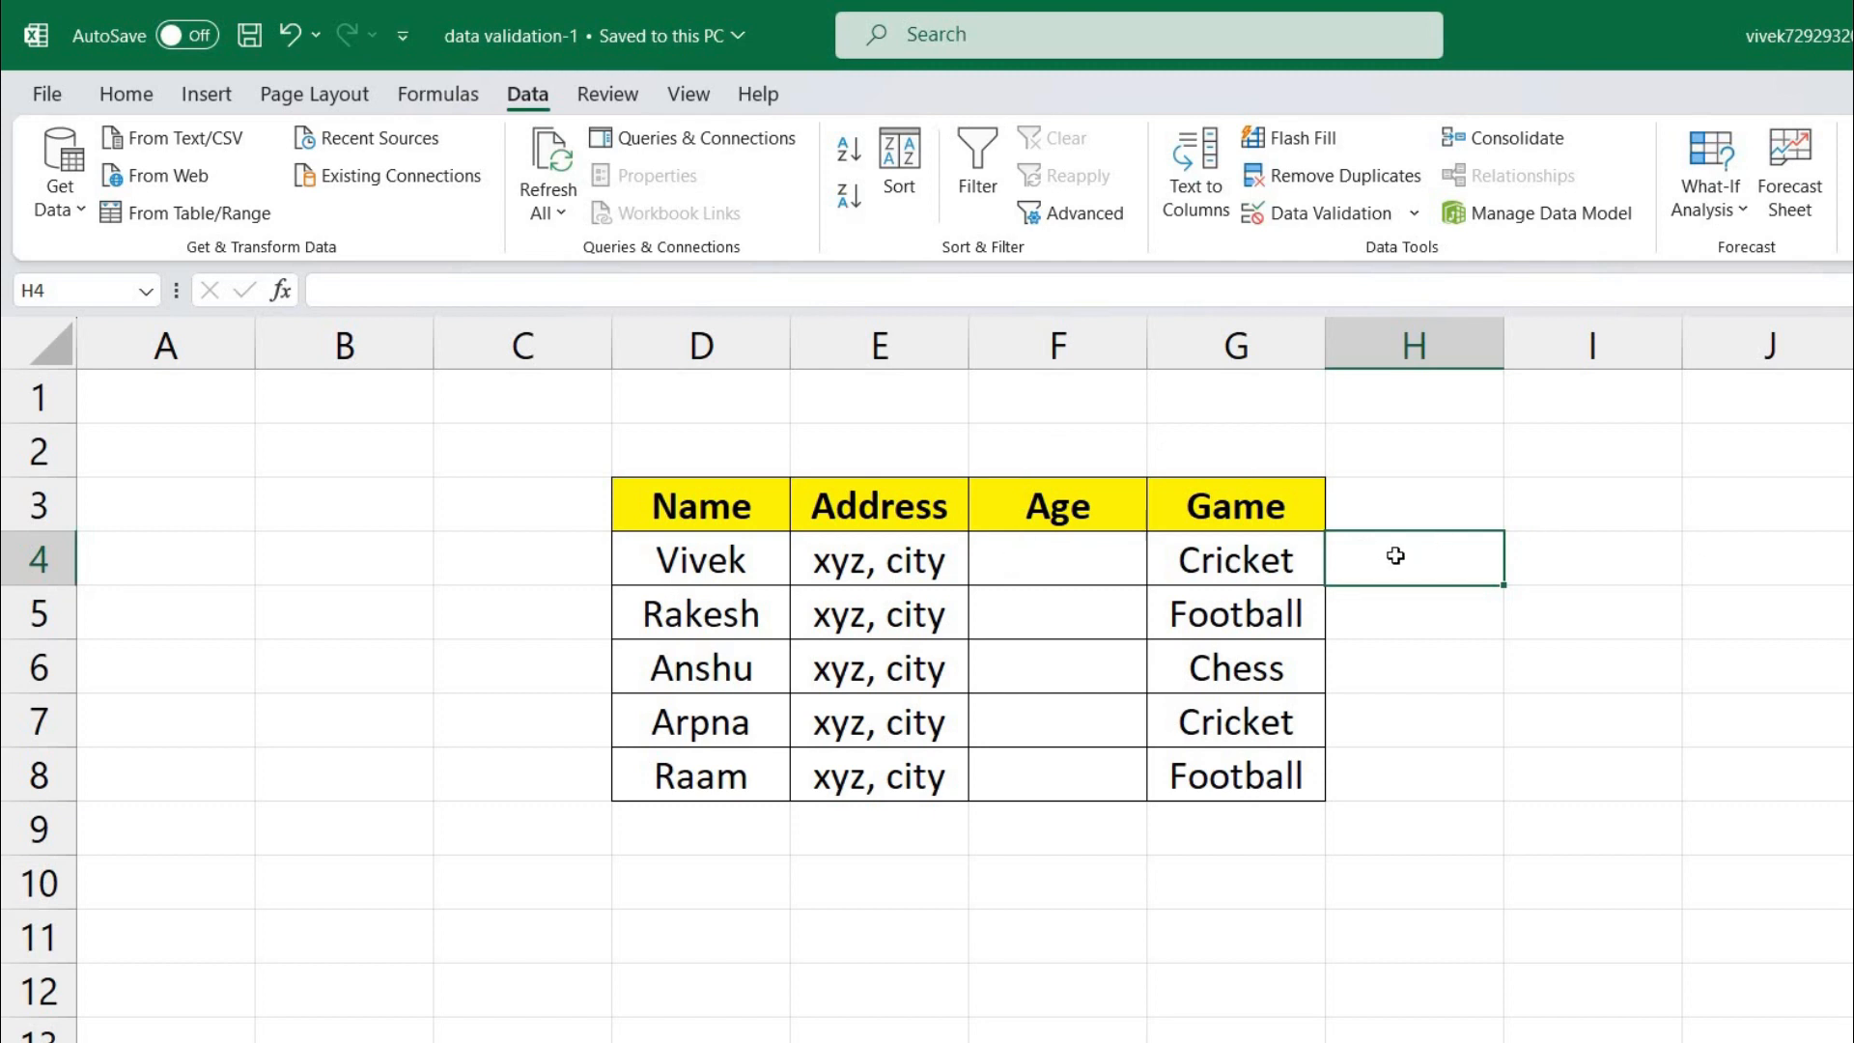
# Step: Try to enter the decimal age 19.5 in cell F4
pyautogui.click(1045, 568)
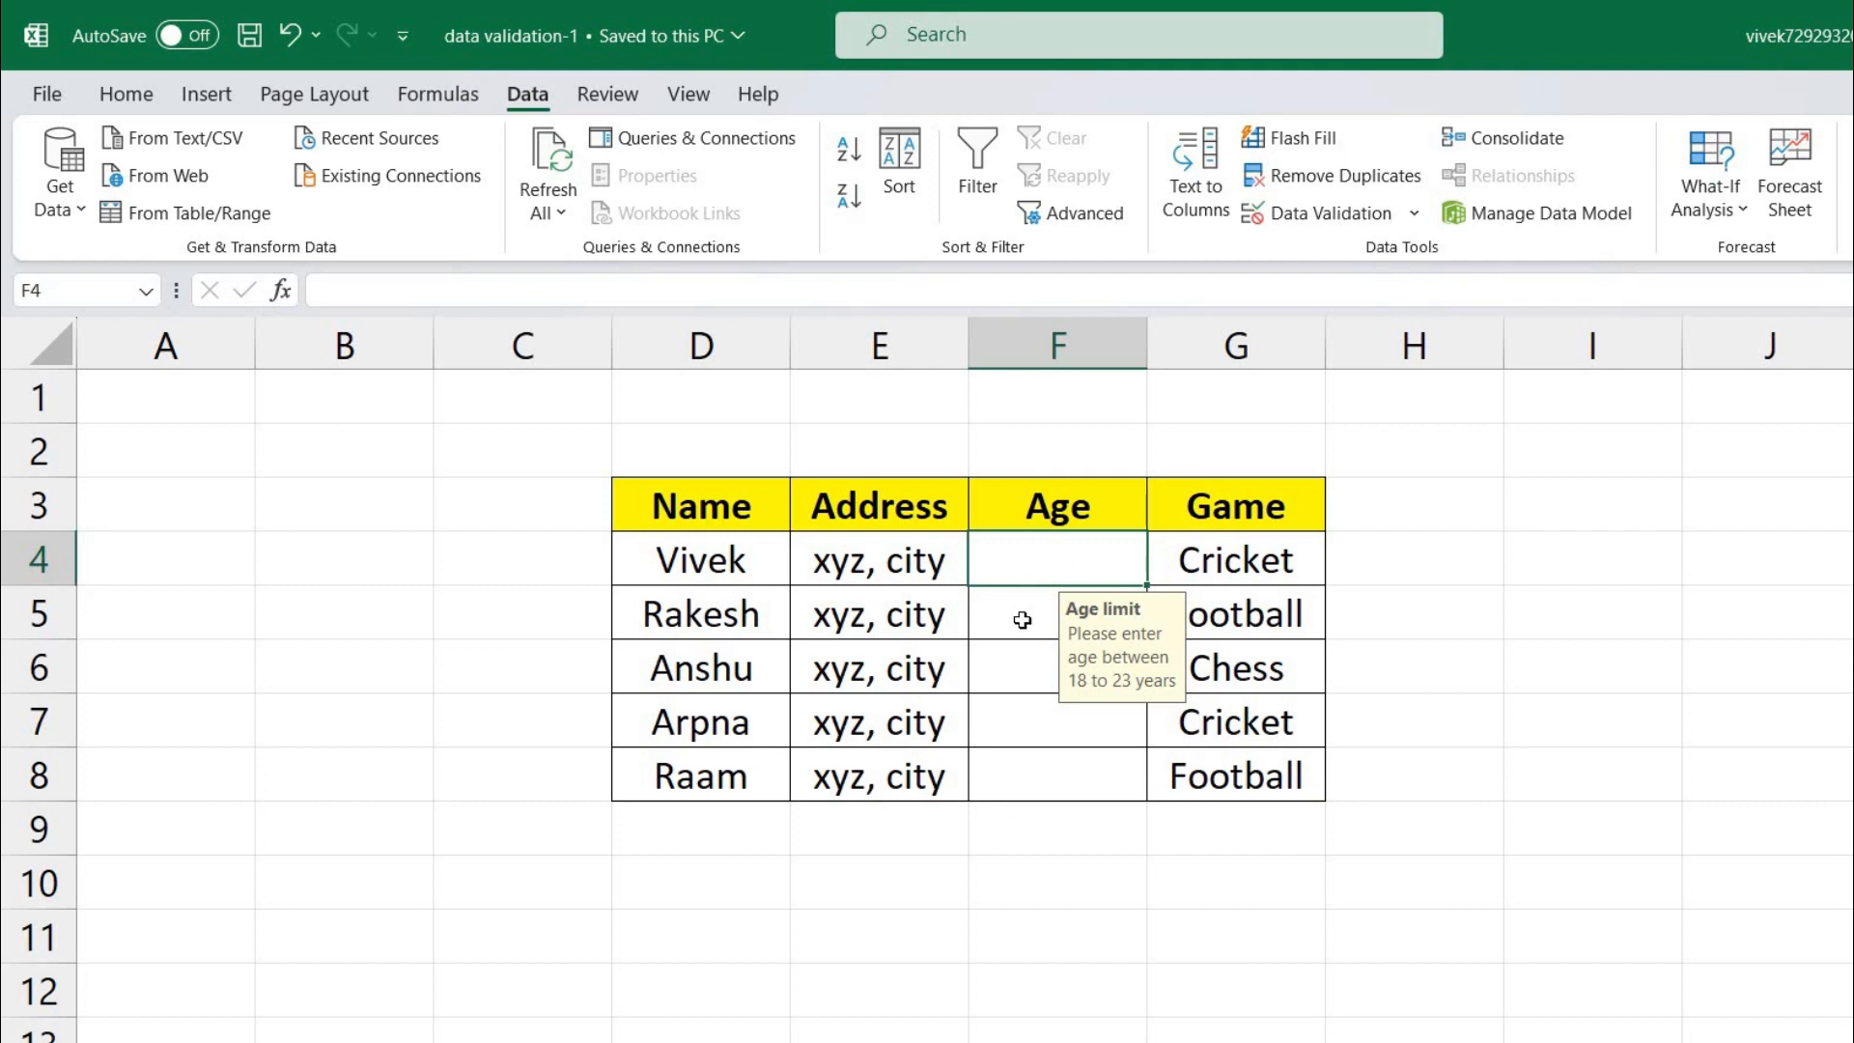
pyautogui.write('19.')
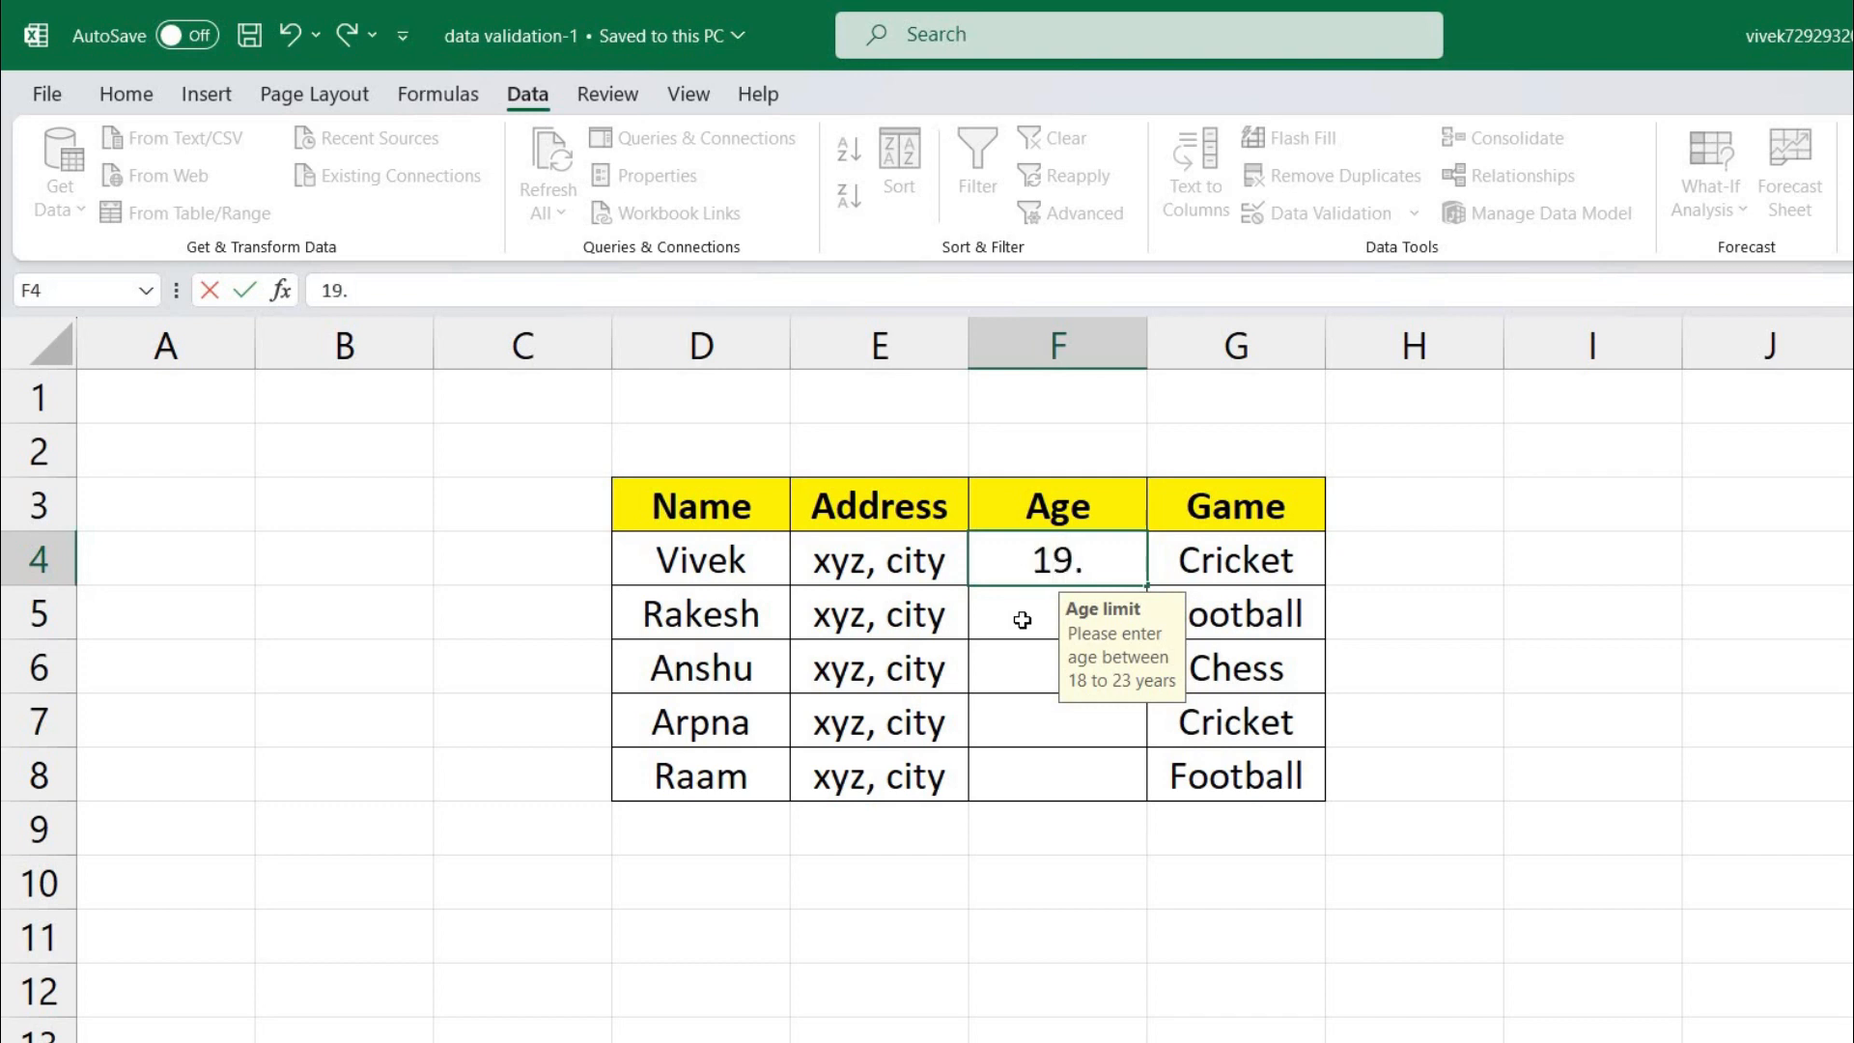
pyautogui.write('5')
pyautogui.press('Return')
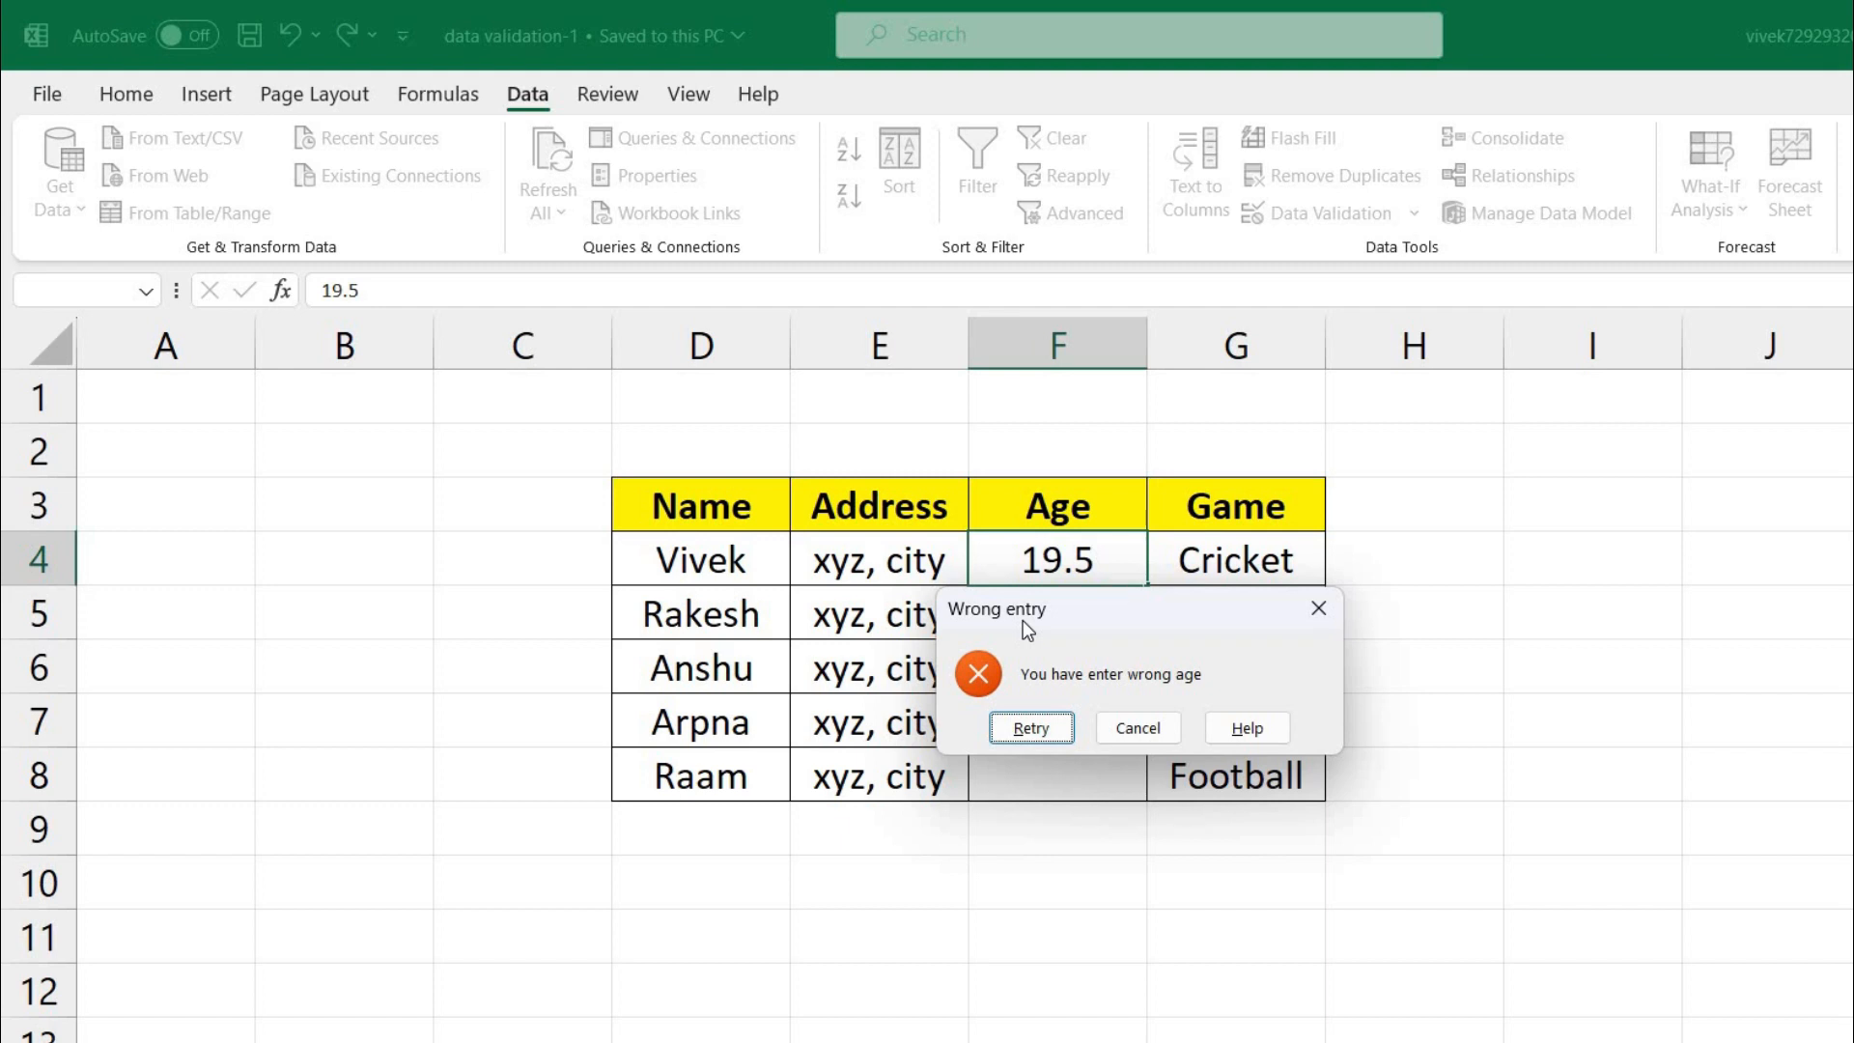
pyautogui.click(1320, 608)
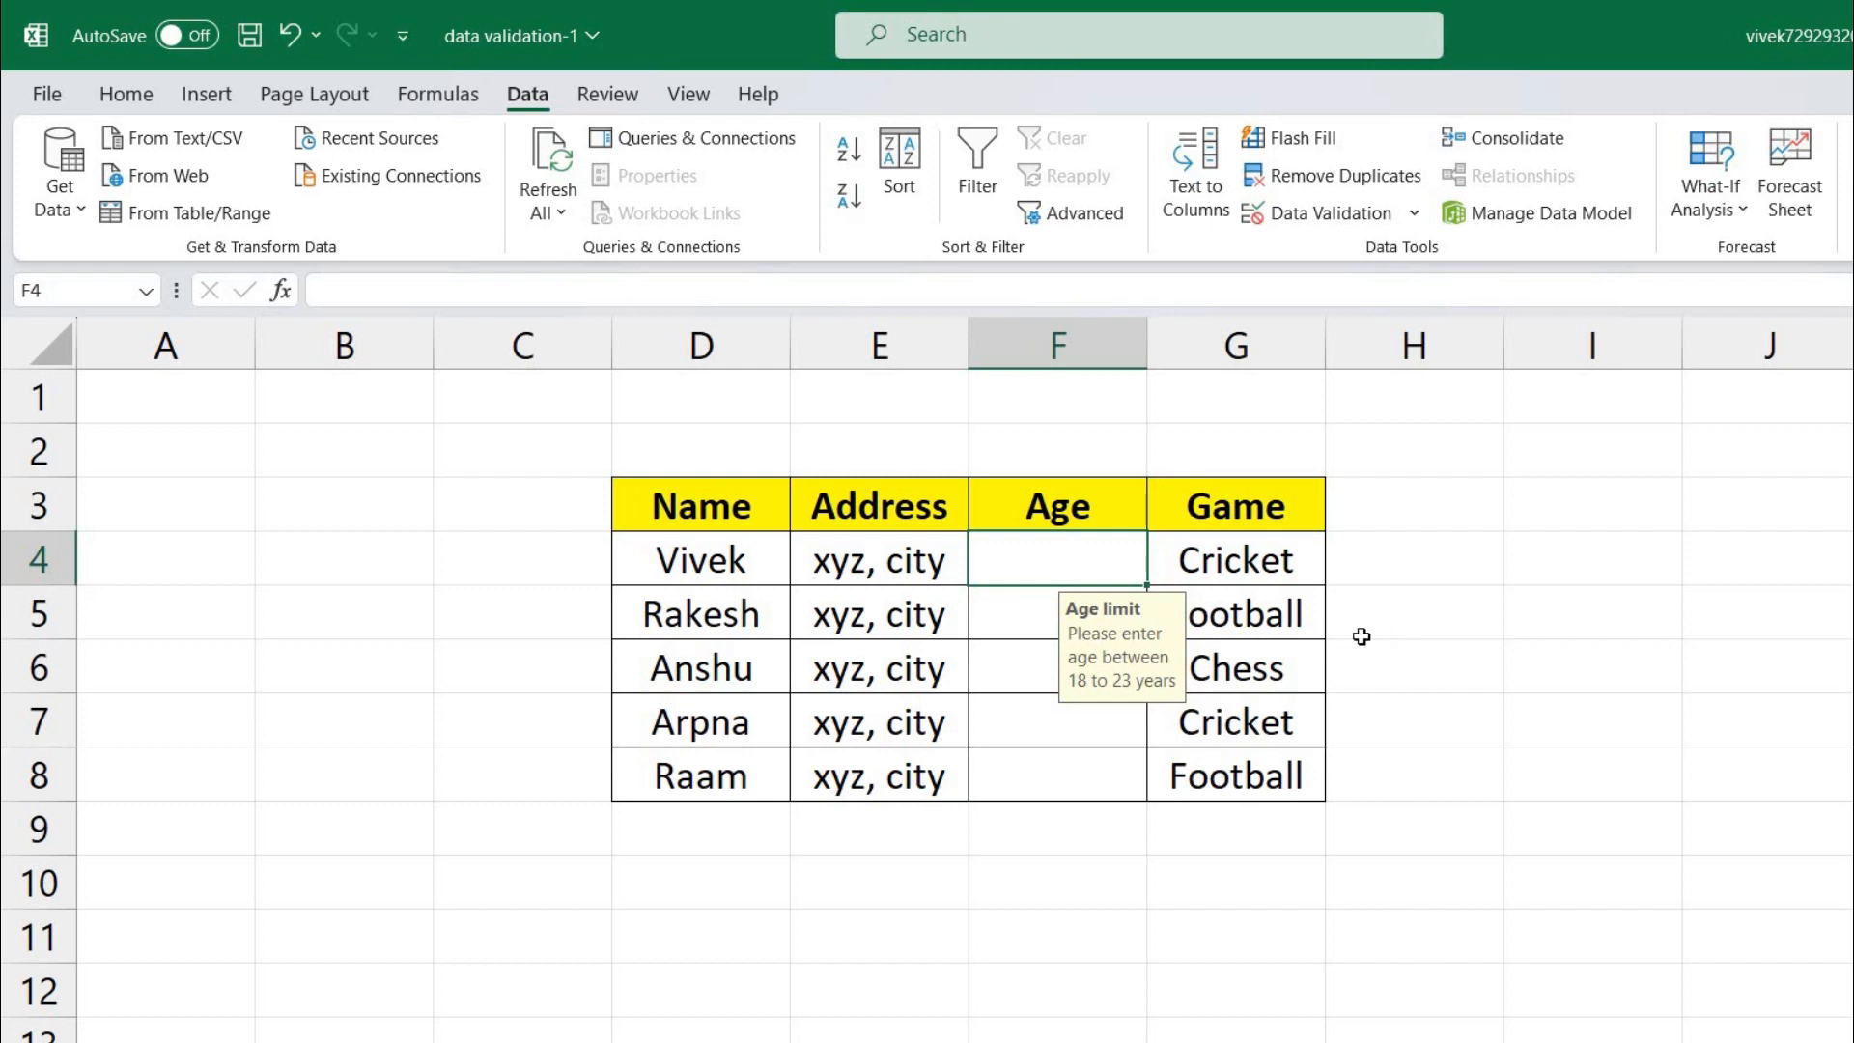
# Step: Change the data validation of age cells F4:F8 to allow Decimal values between 18 and 23
pyautogui.moveTo(1039, 661); pyautogui.dragTo(1047, 769)
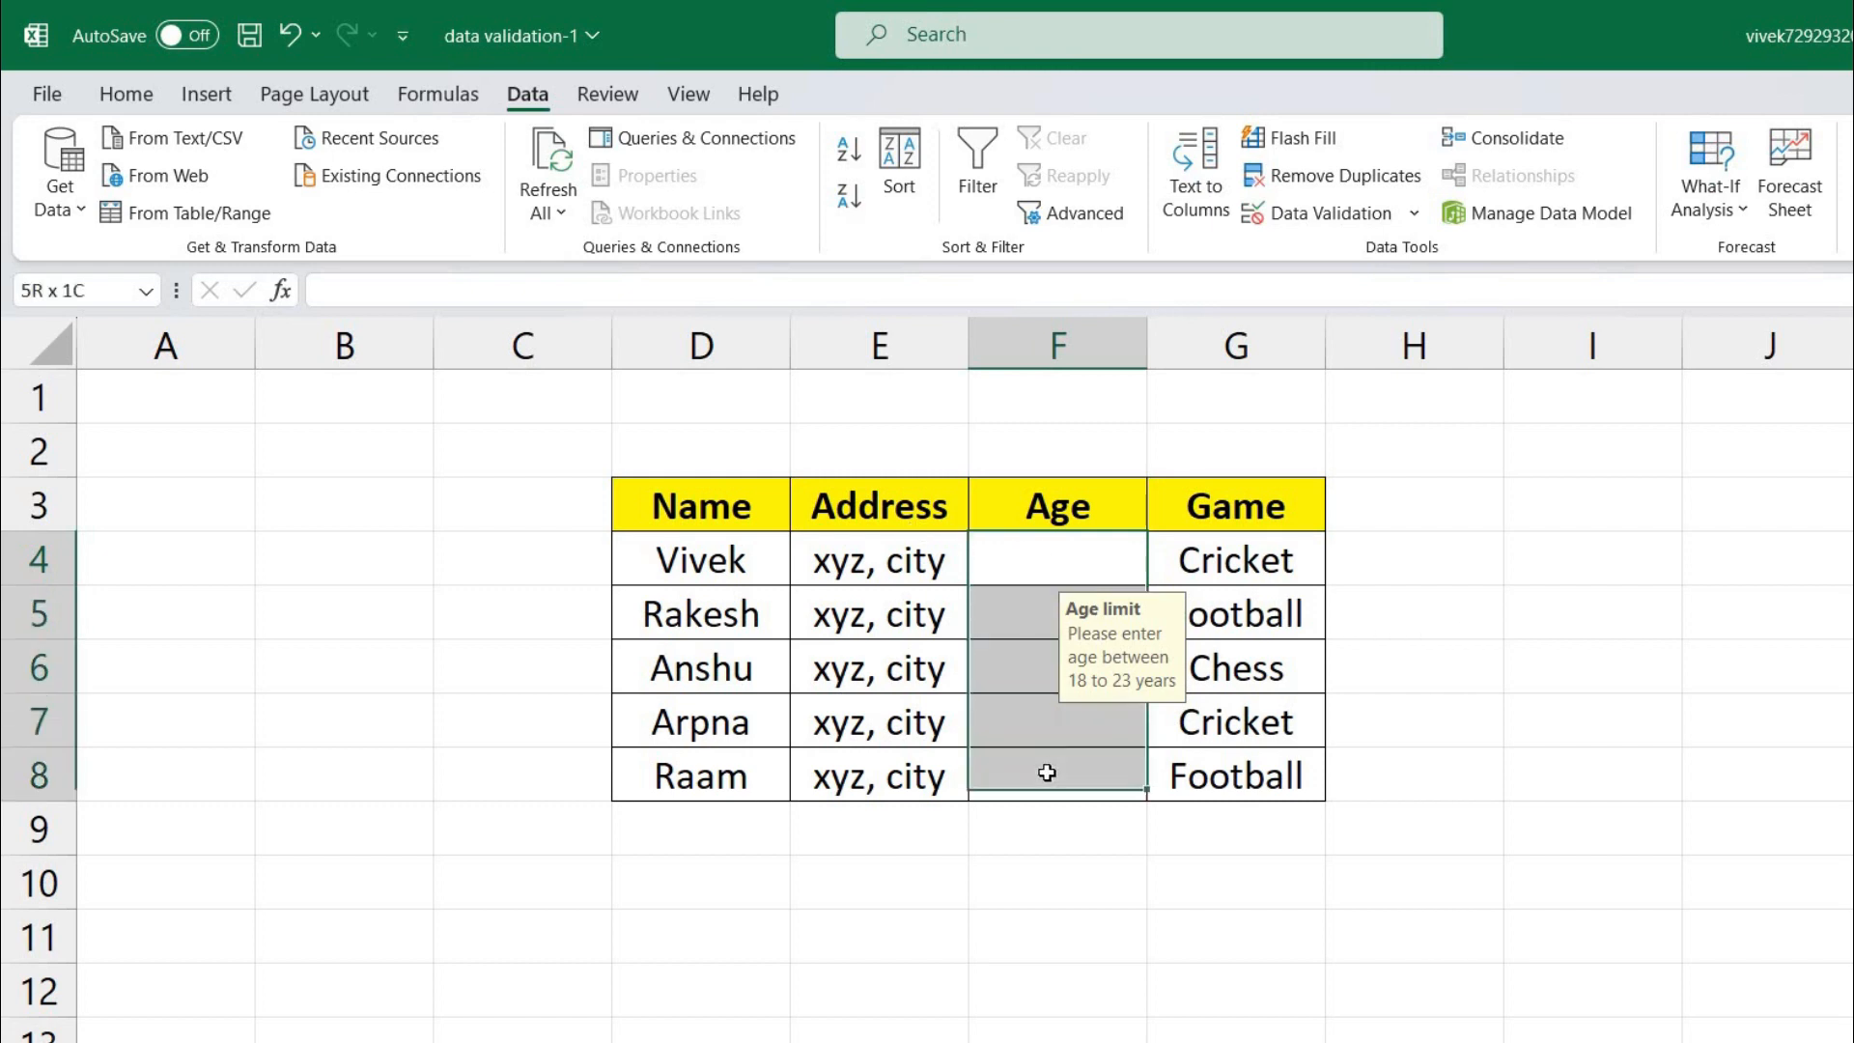
pyautogui.click(1321, 214)
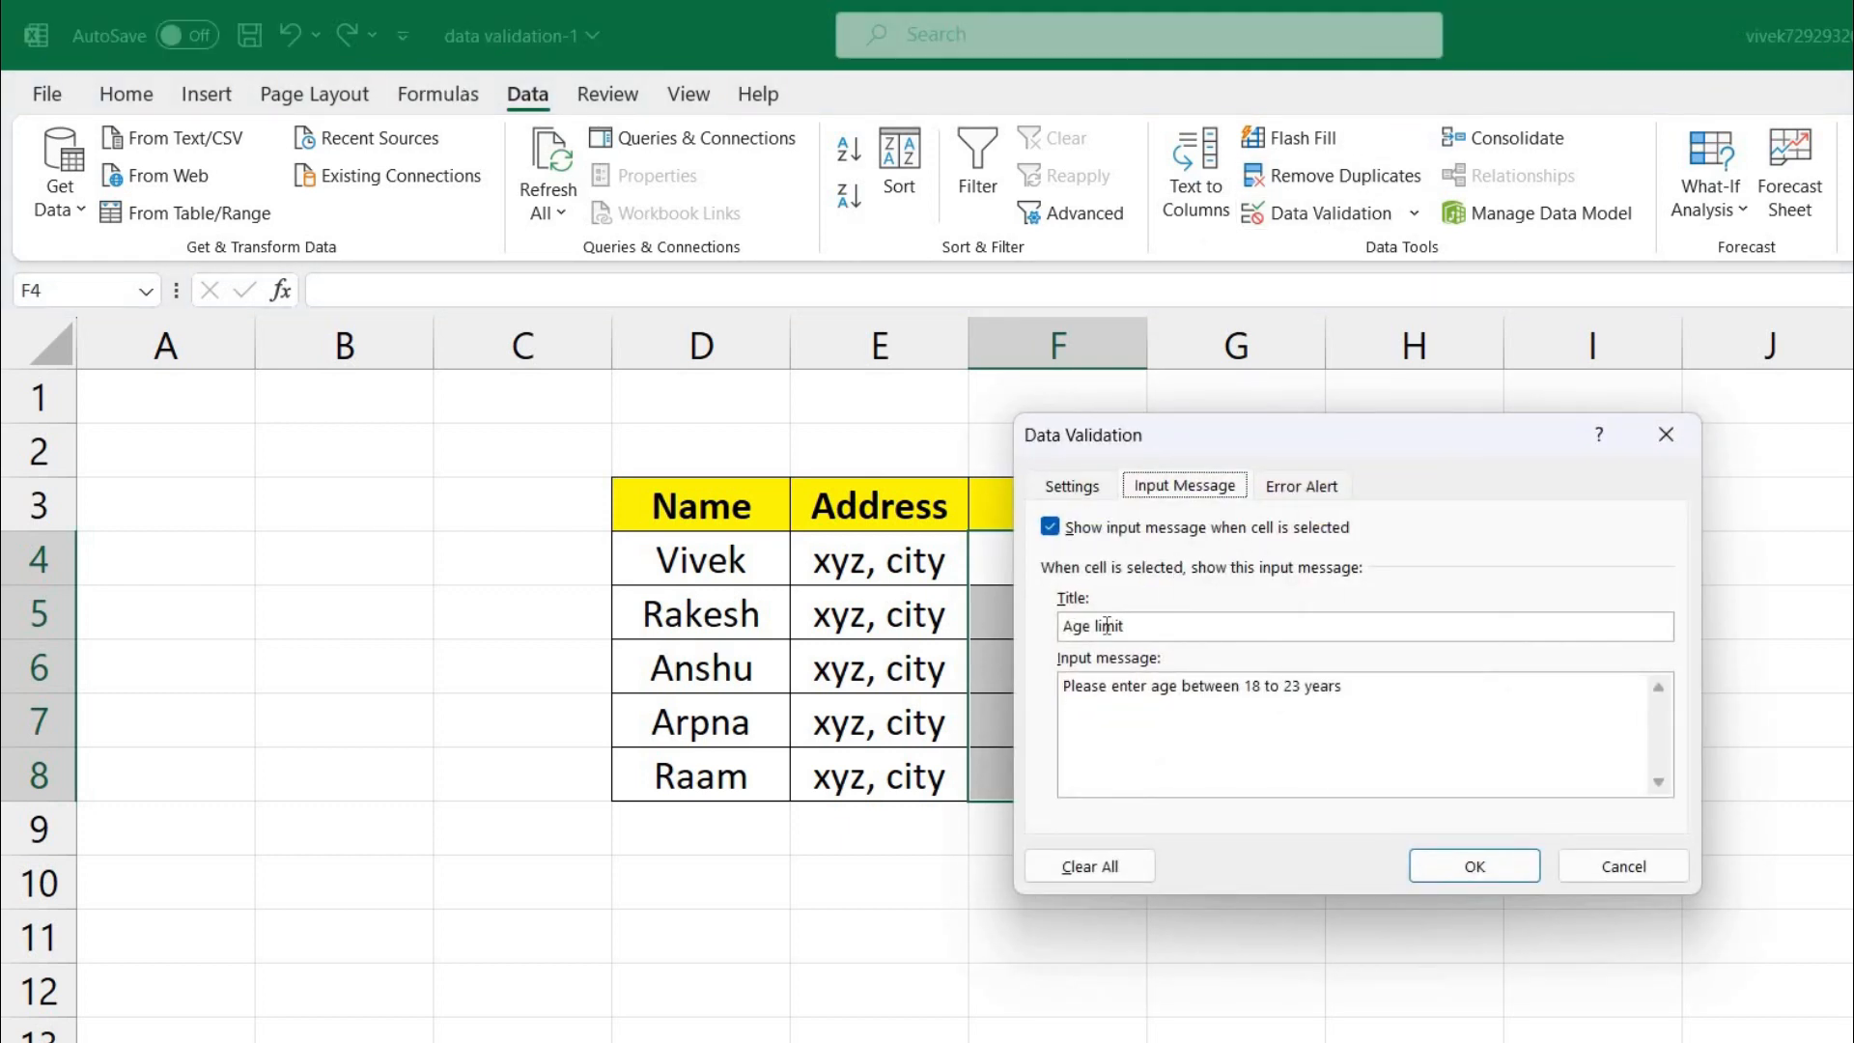
pyautogui.click(1062, 489)
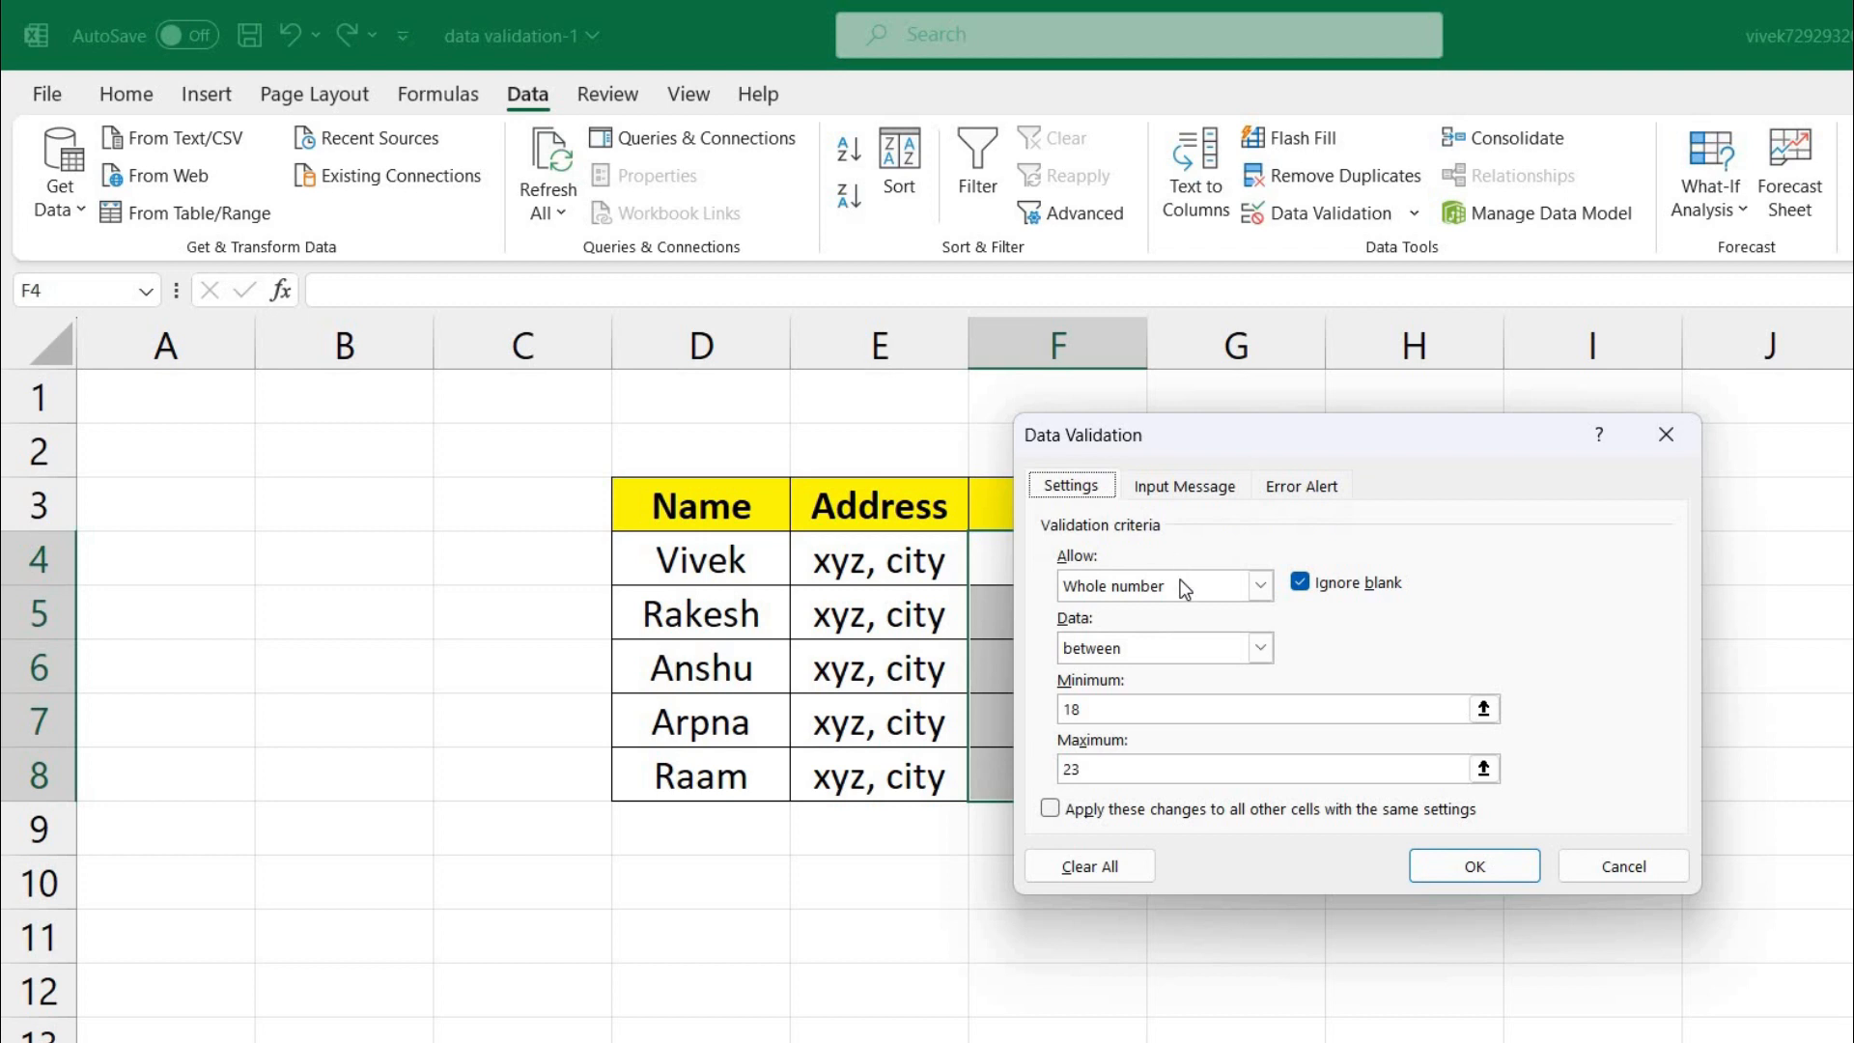
pyautogui.moveTo(1412, 447); pyautogui.dragTo(1468, 461)
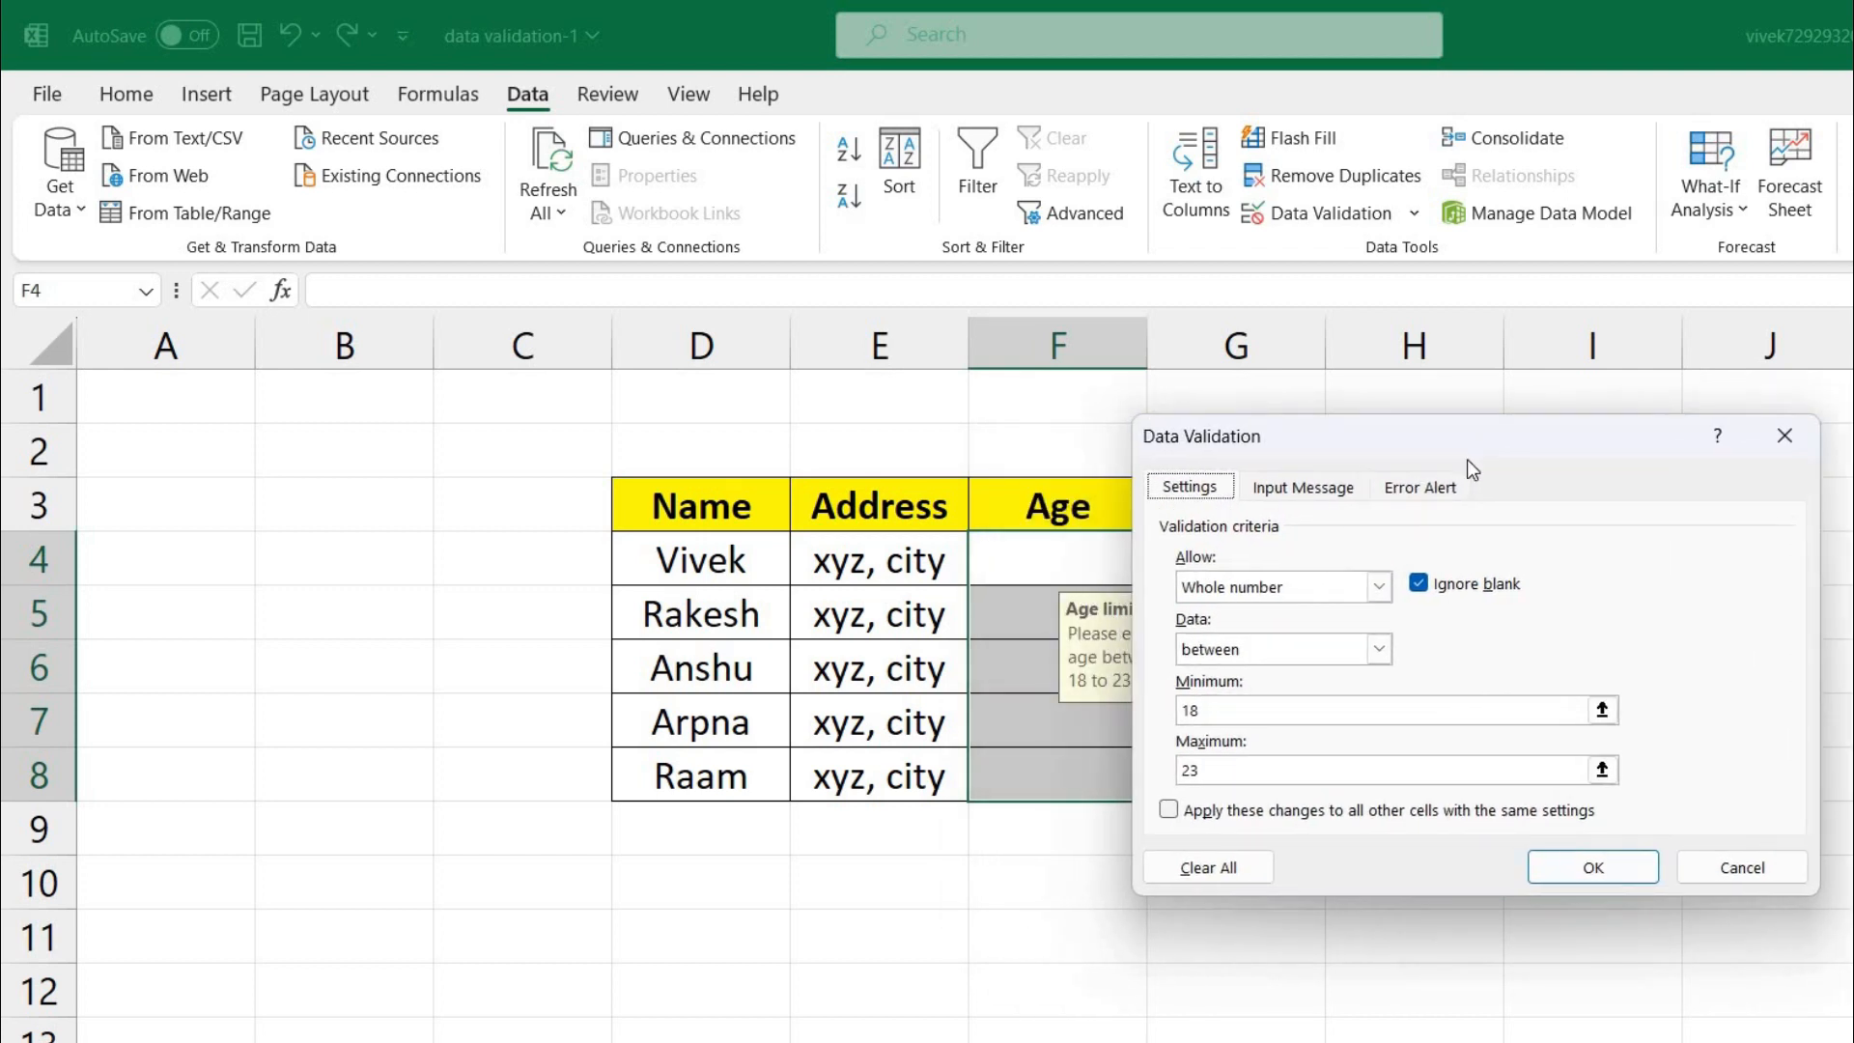
pyautogui.click(1379, 588)
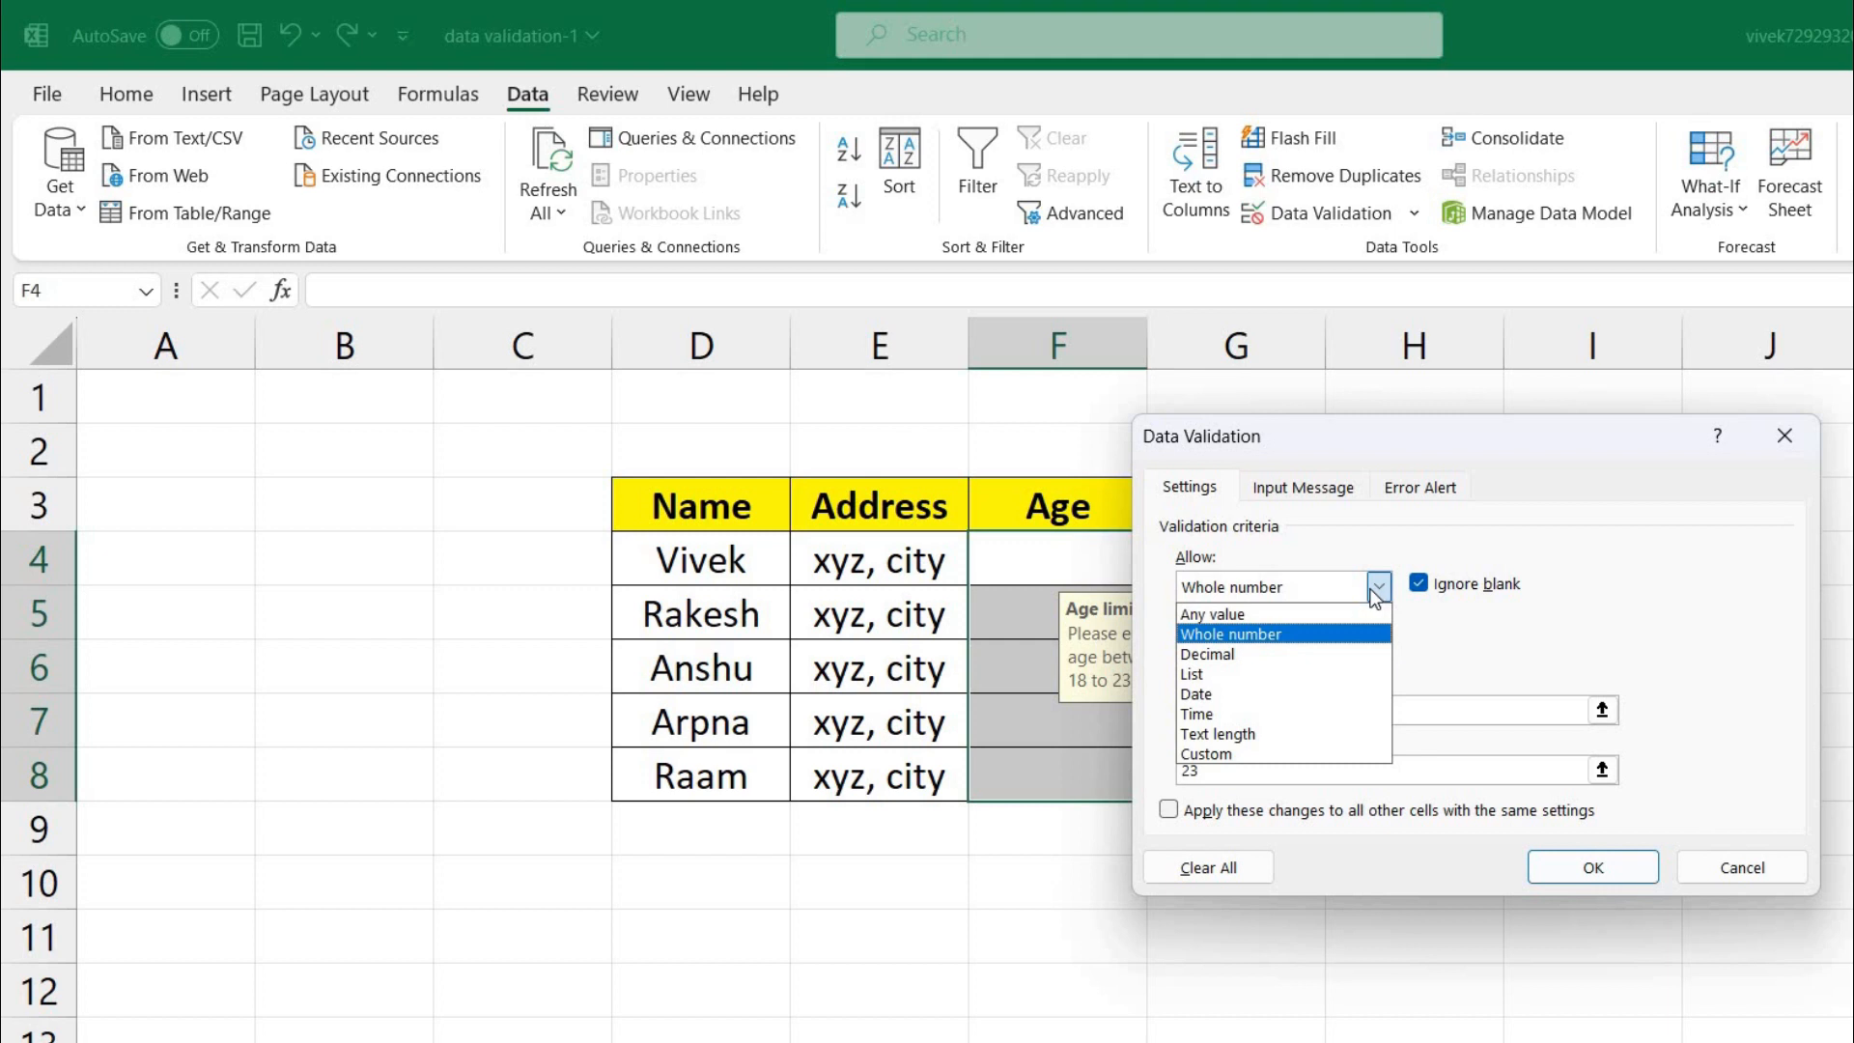
pyautogui.click(1243, 660)
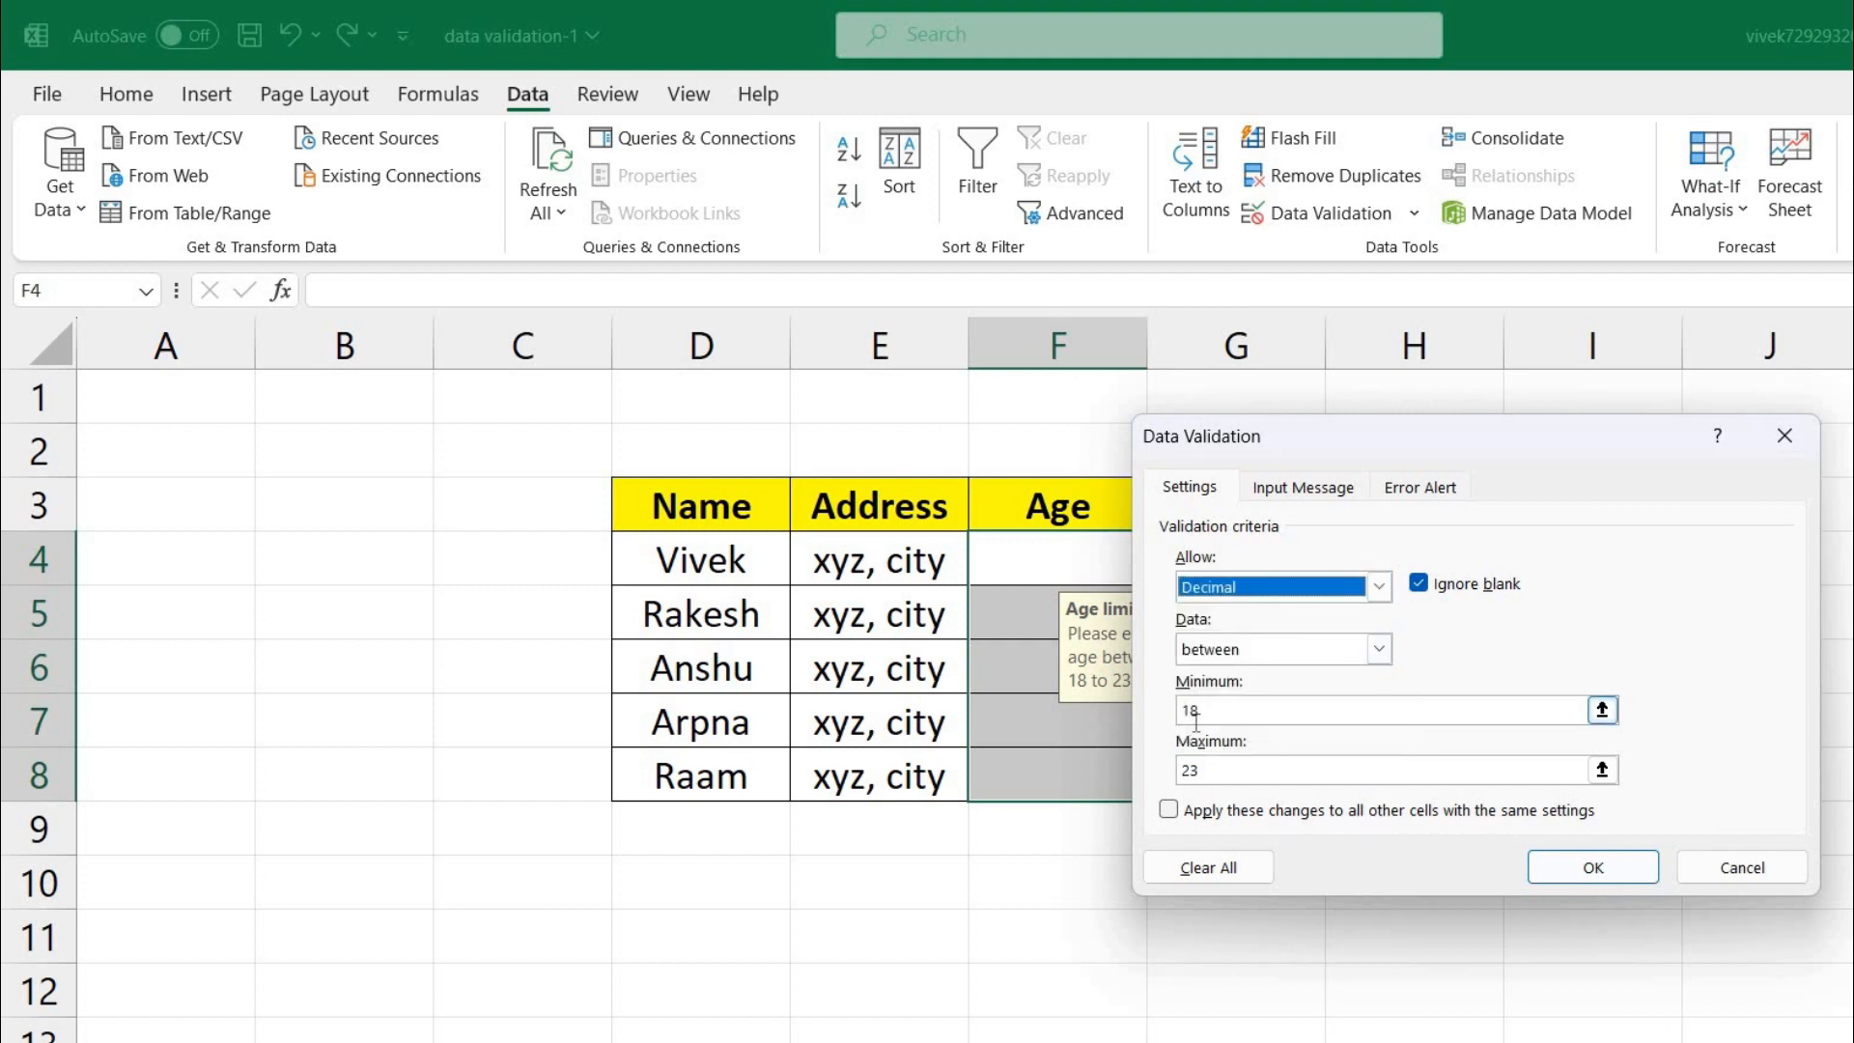
pyautogui.click(1595, 867)
pyautogui.click(1546, 666)
# Step: Enter 19.5 as the age in cell F4 to test the decimal rule
pyautogui.click(1073, 562)
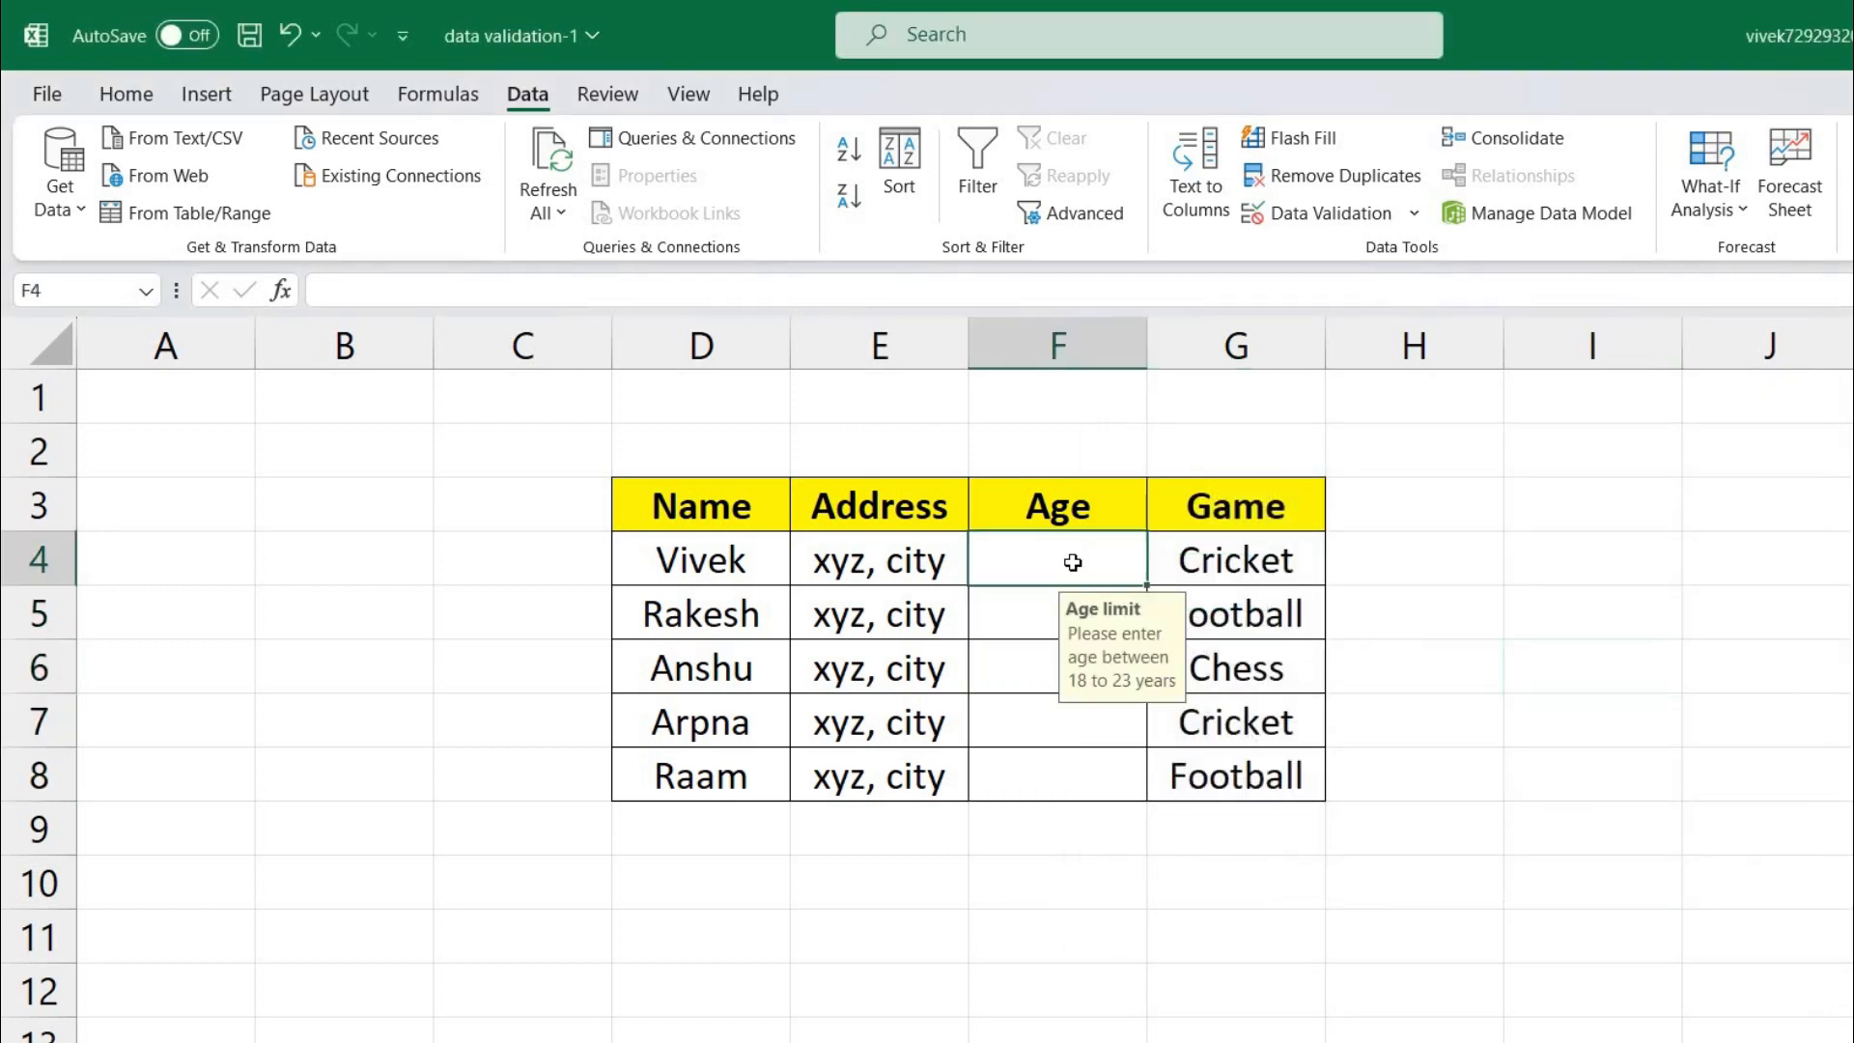
pyautogui.write('19.5')
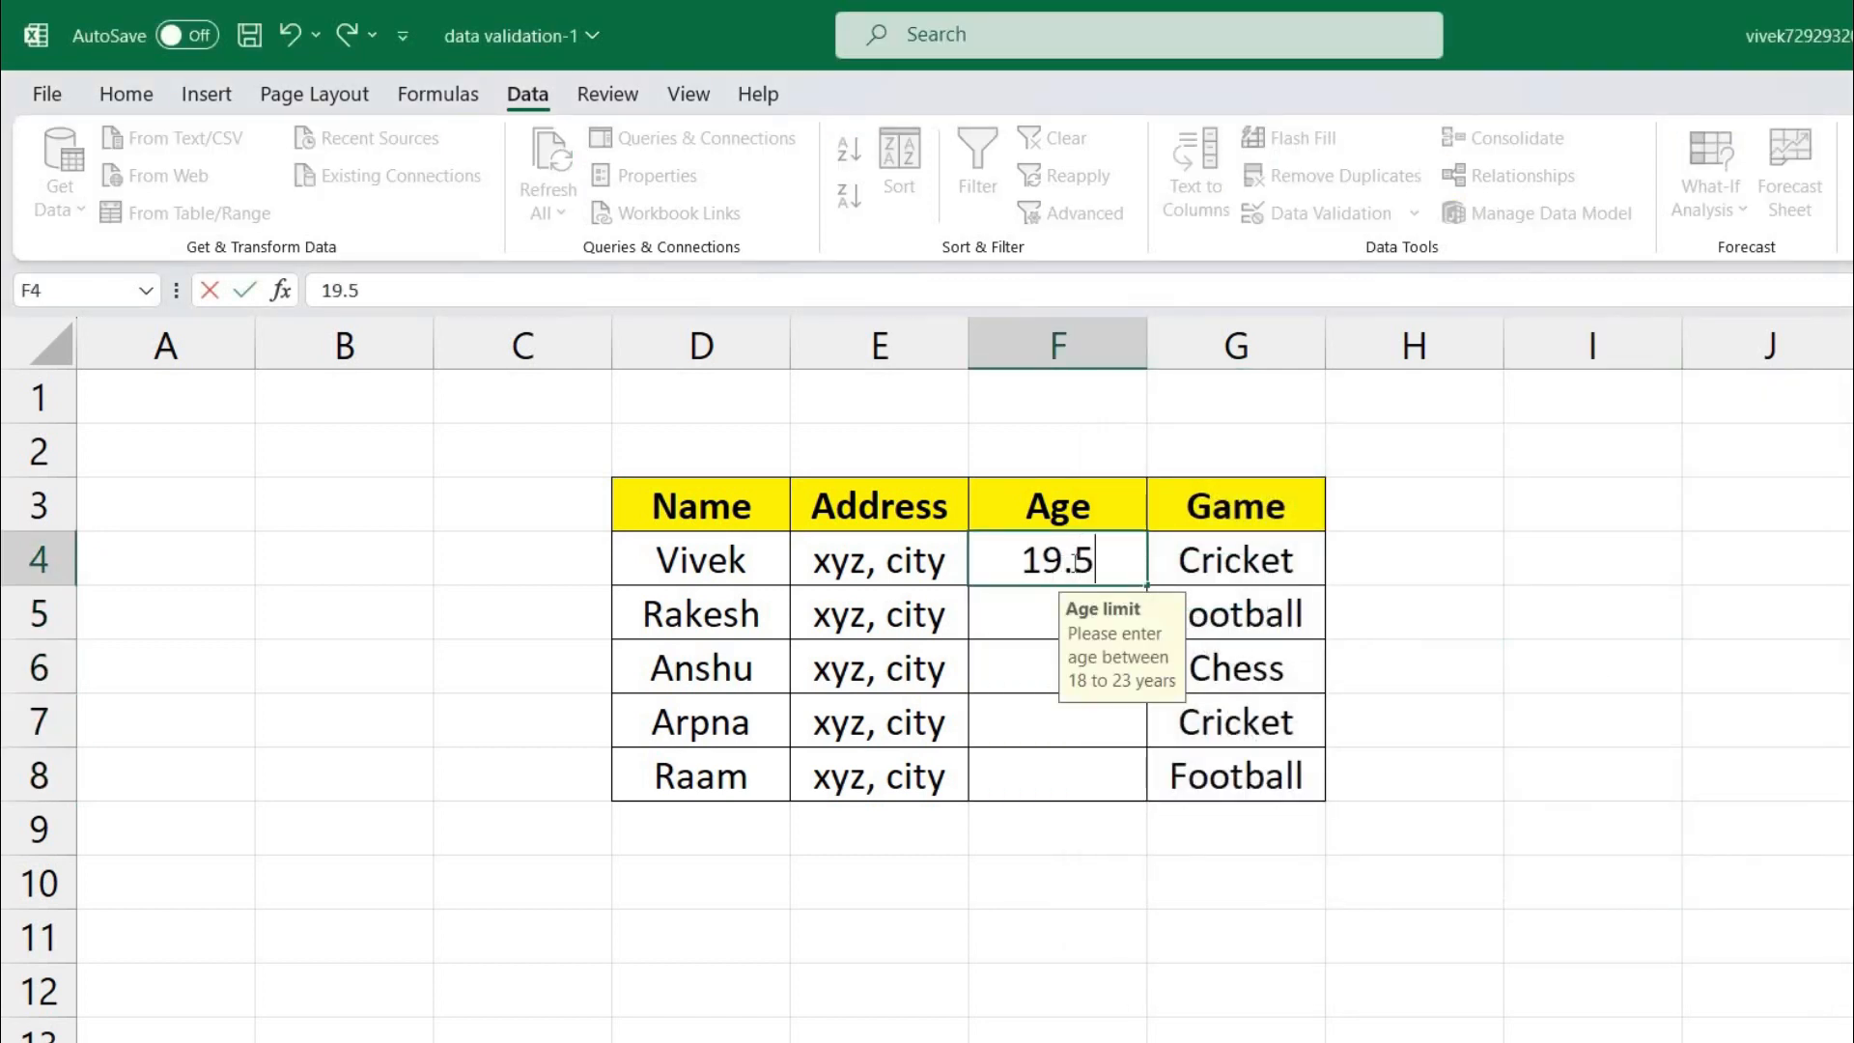
pyautogui.press('Return')
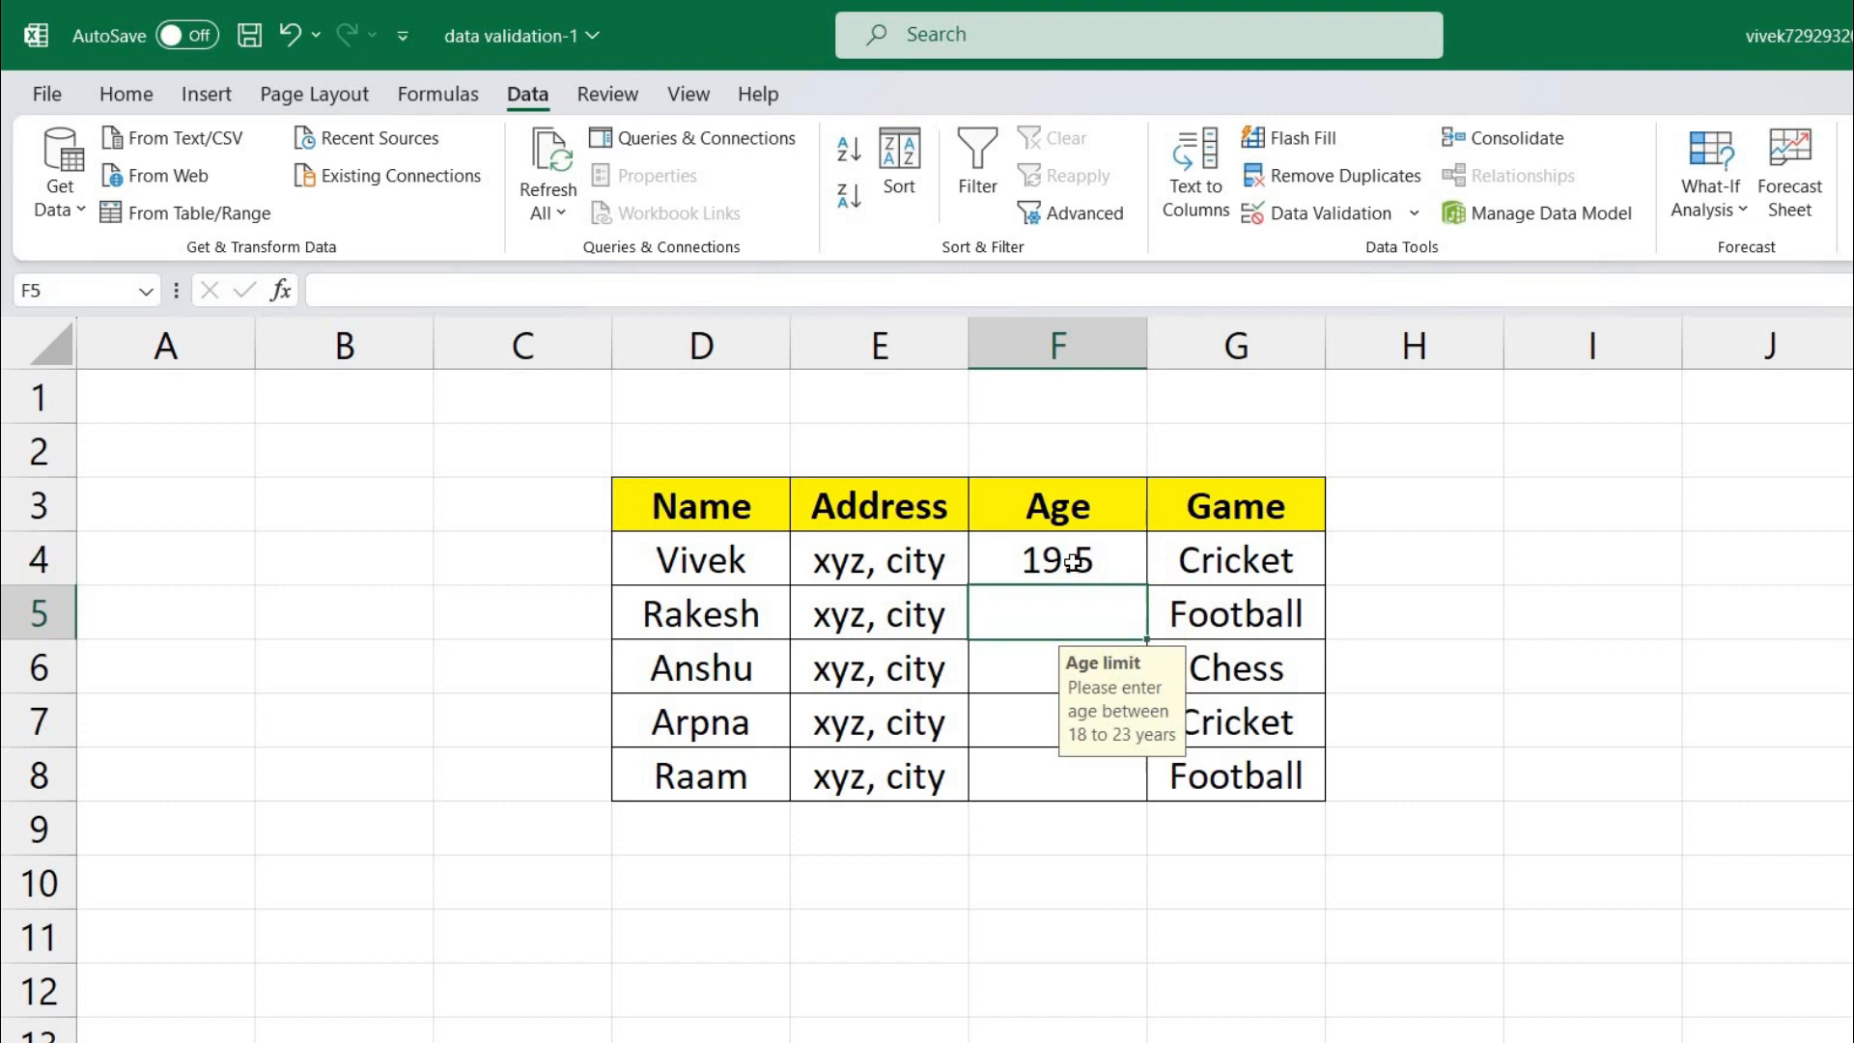
# Step: Try the out-of-range ages 17 and 23.1 in cell F5
pyautogui.write('17')
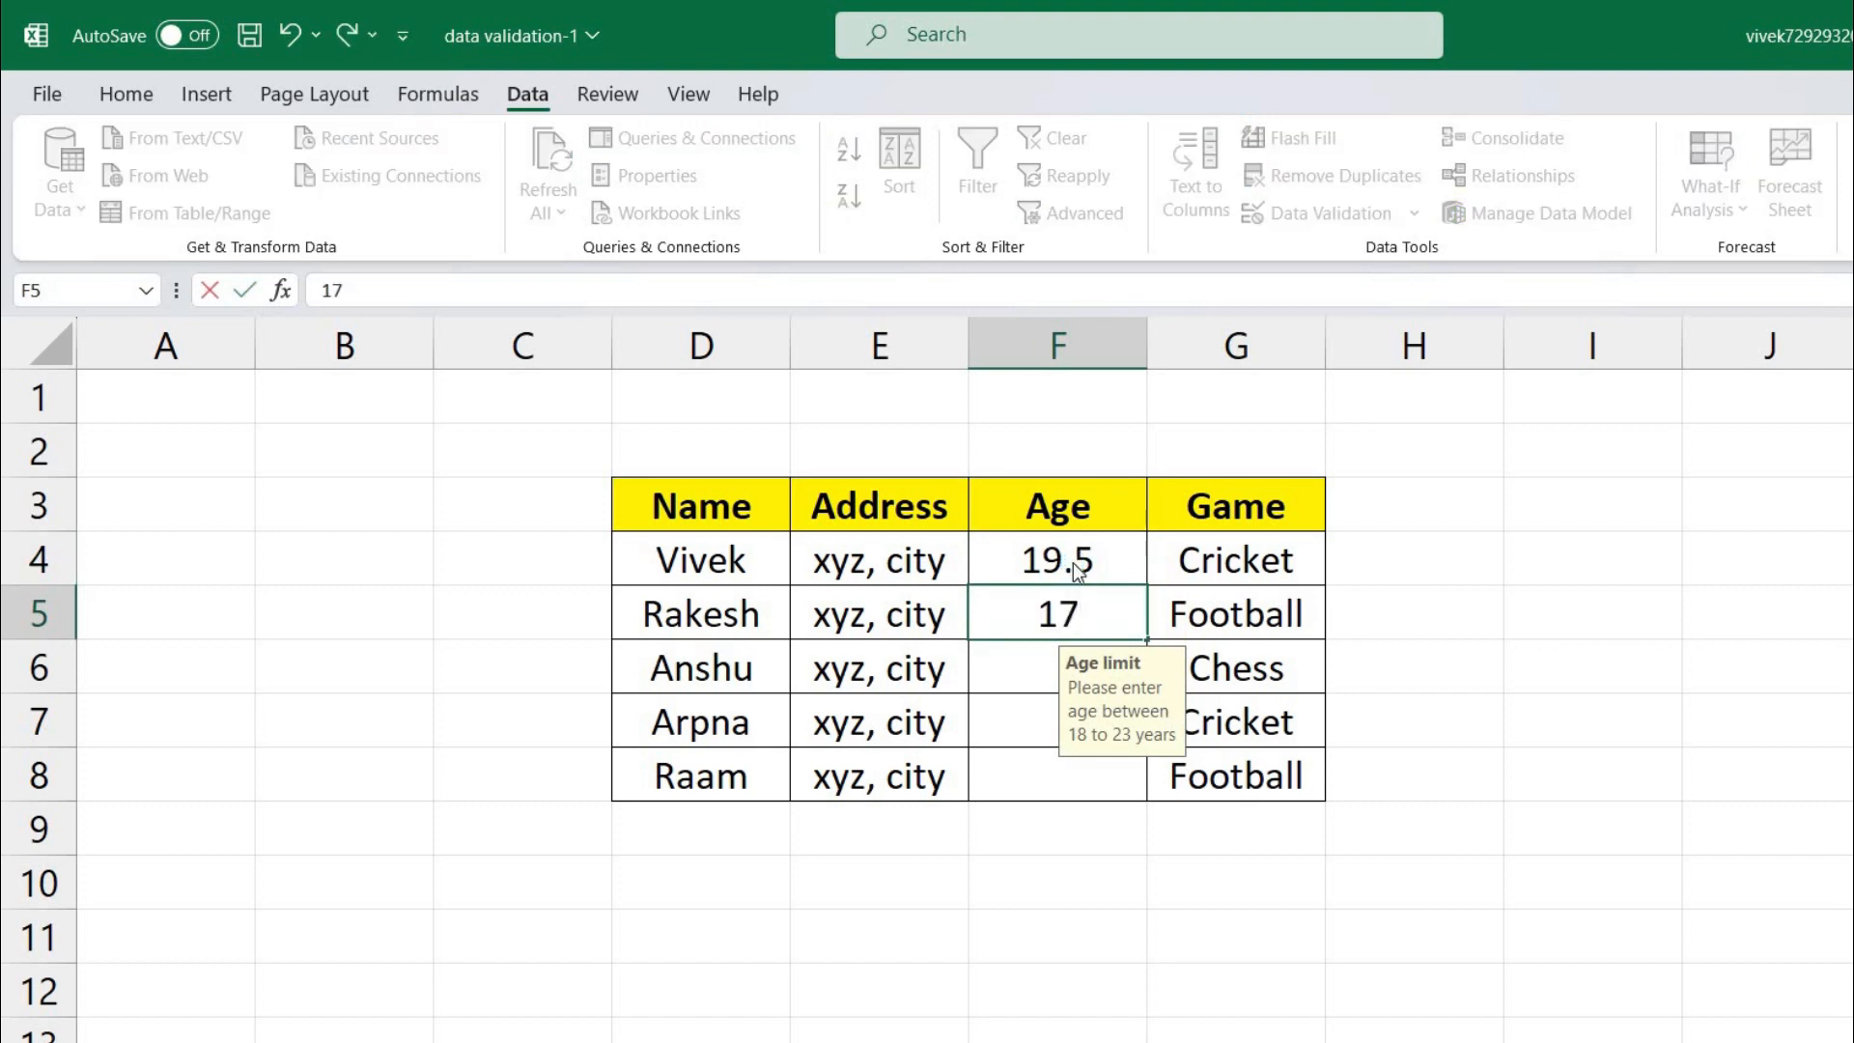
pyautogui.press('Return')
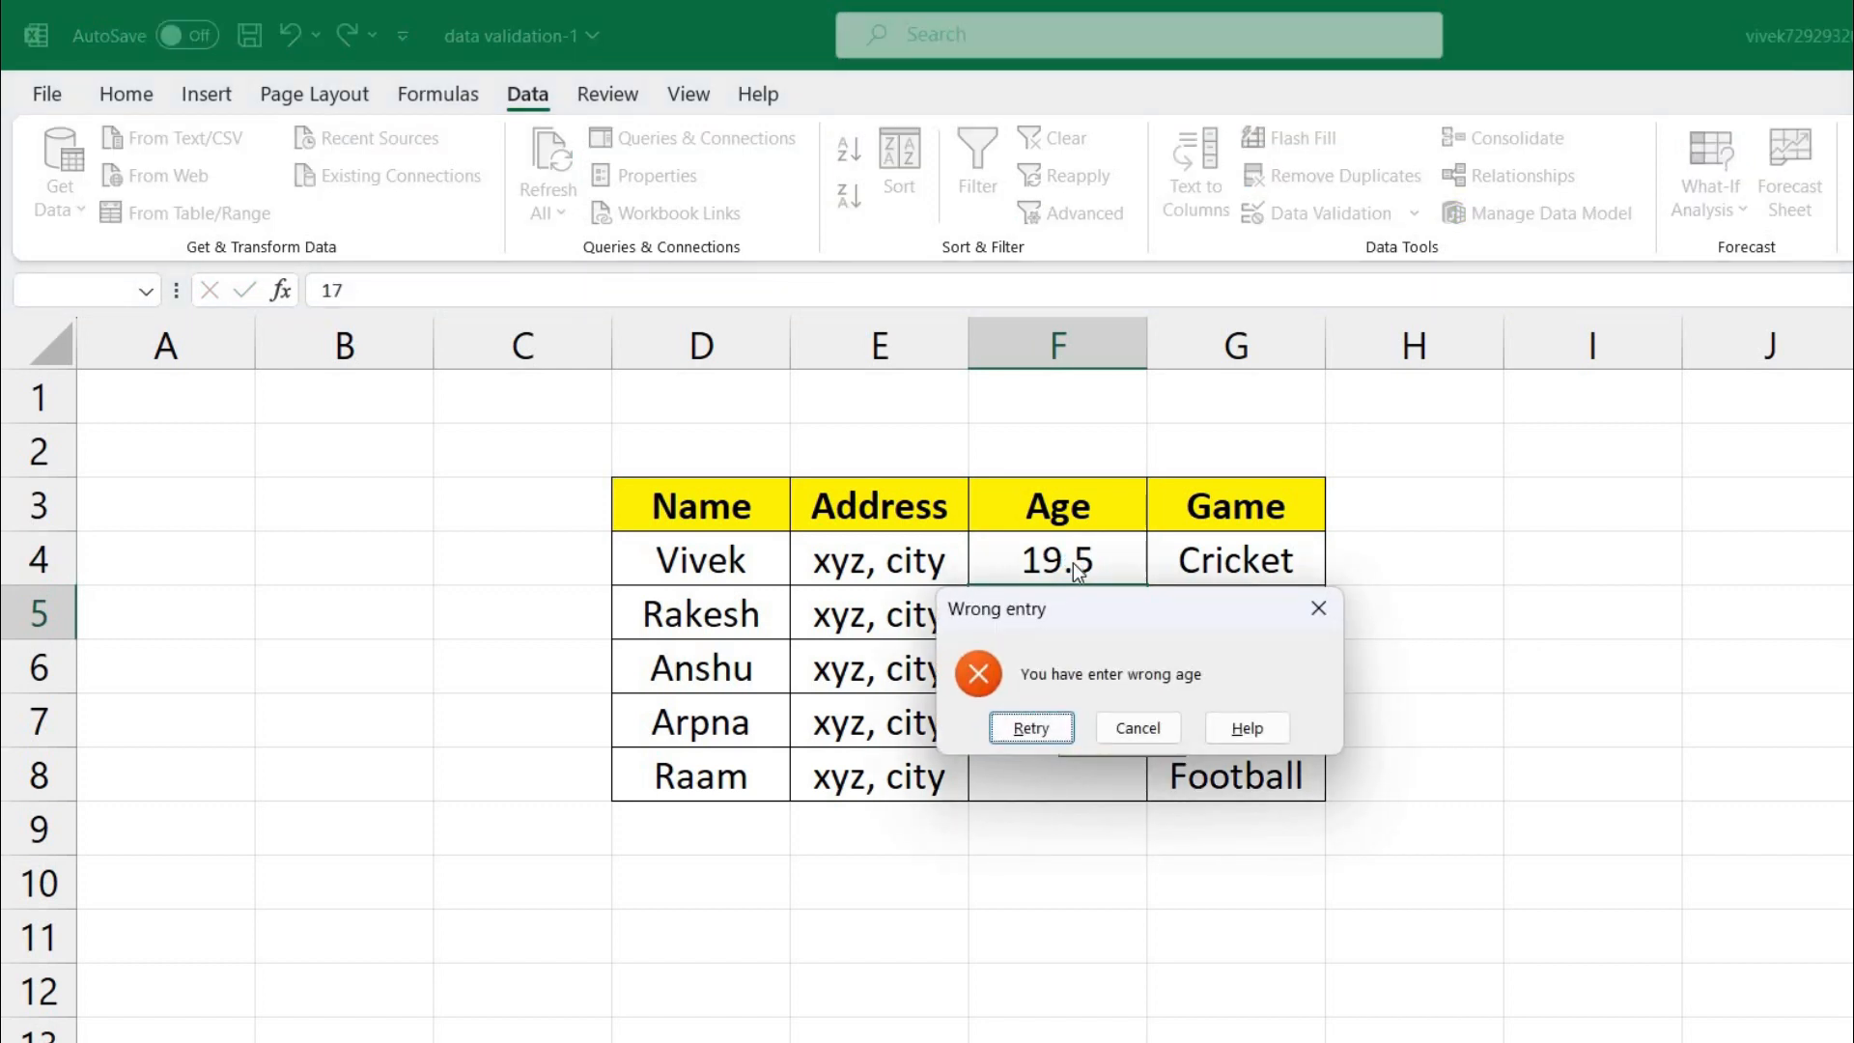
pyautogui.press('Return')
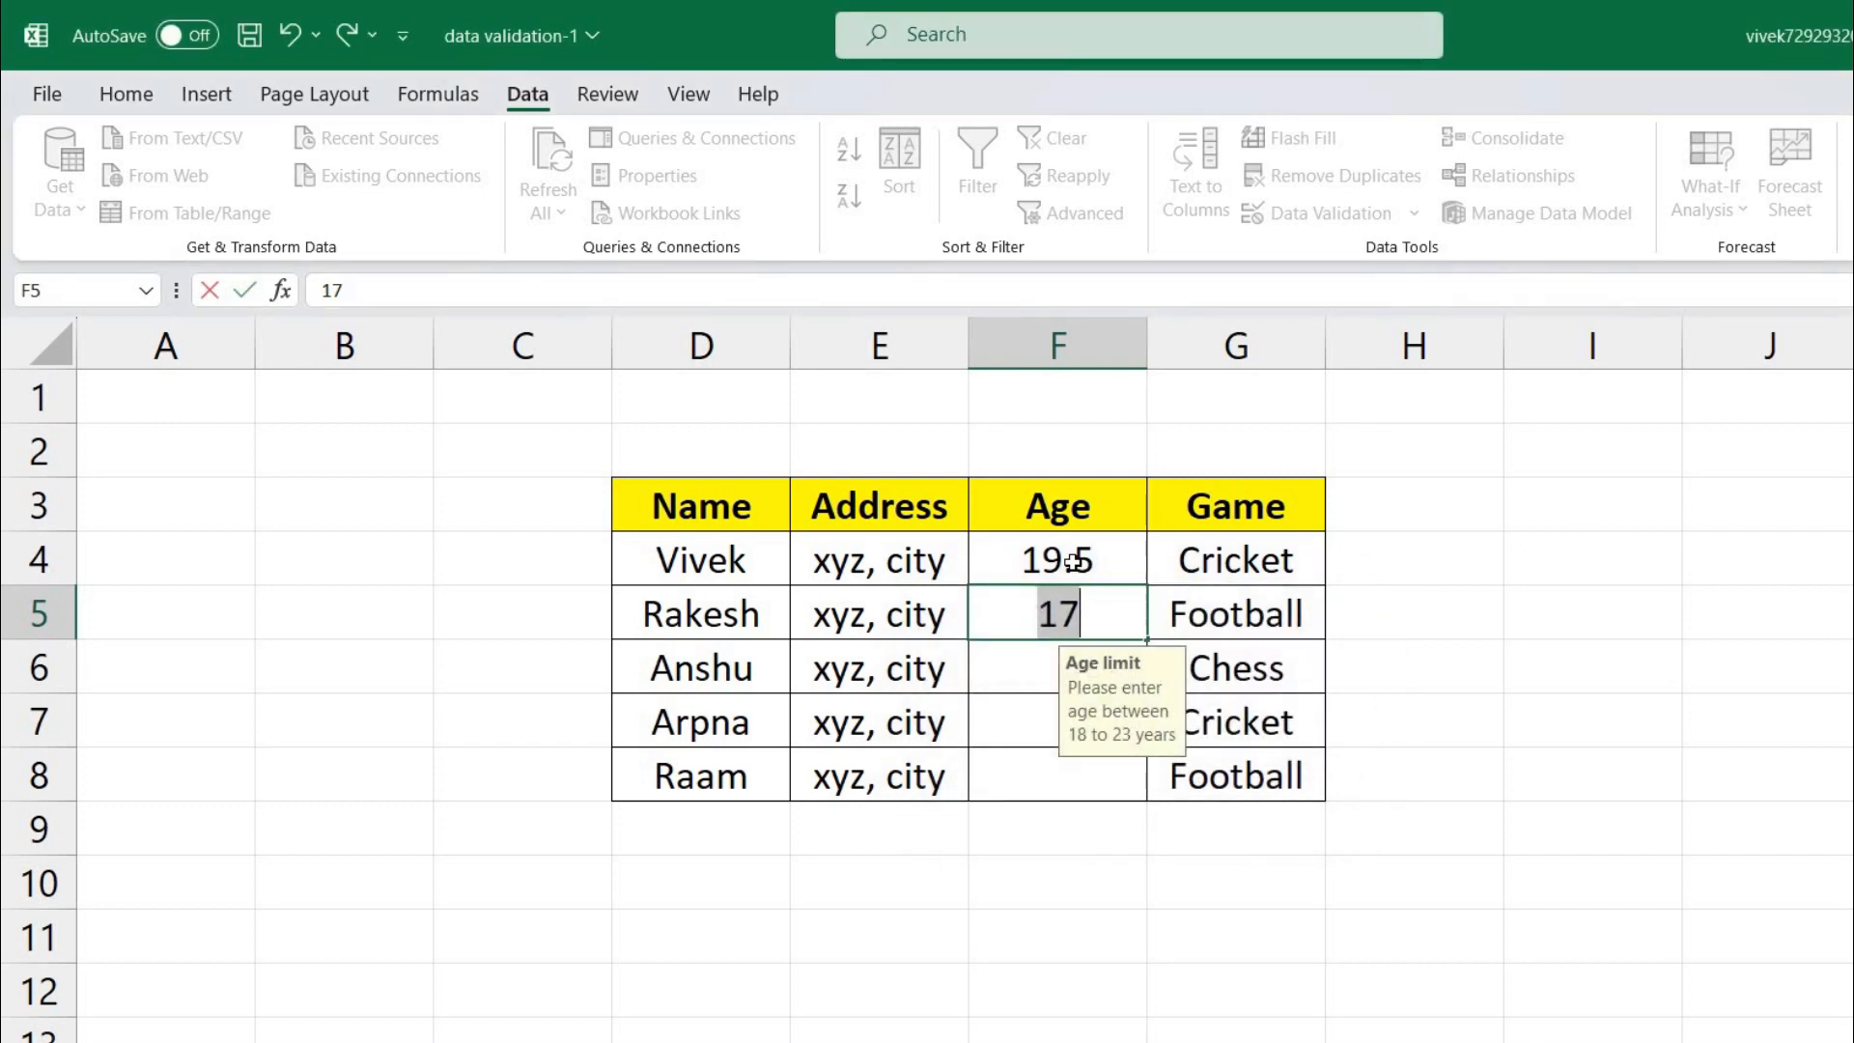
pyautogui.write('23.1')
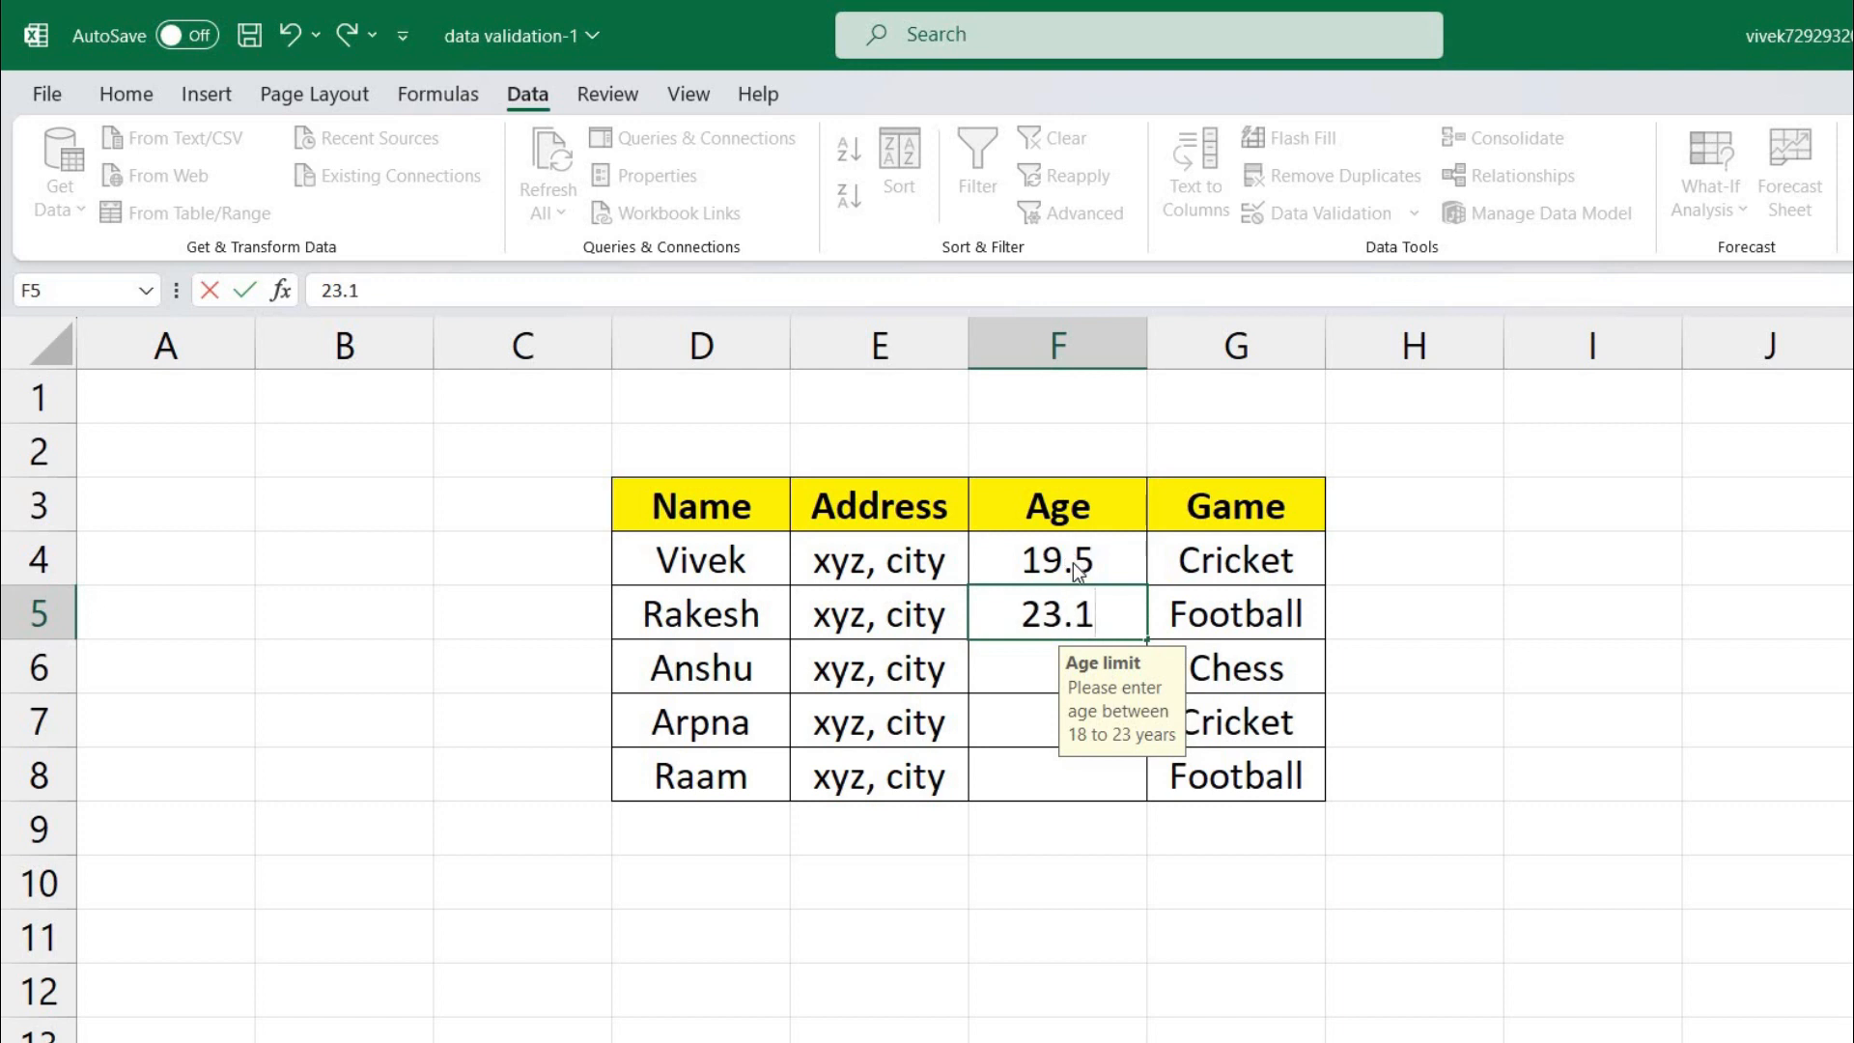
pyautogui.press('Return')
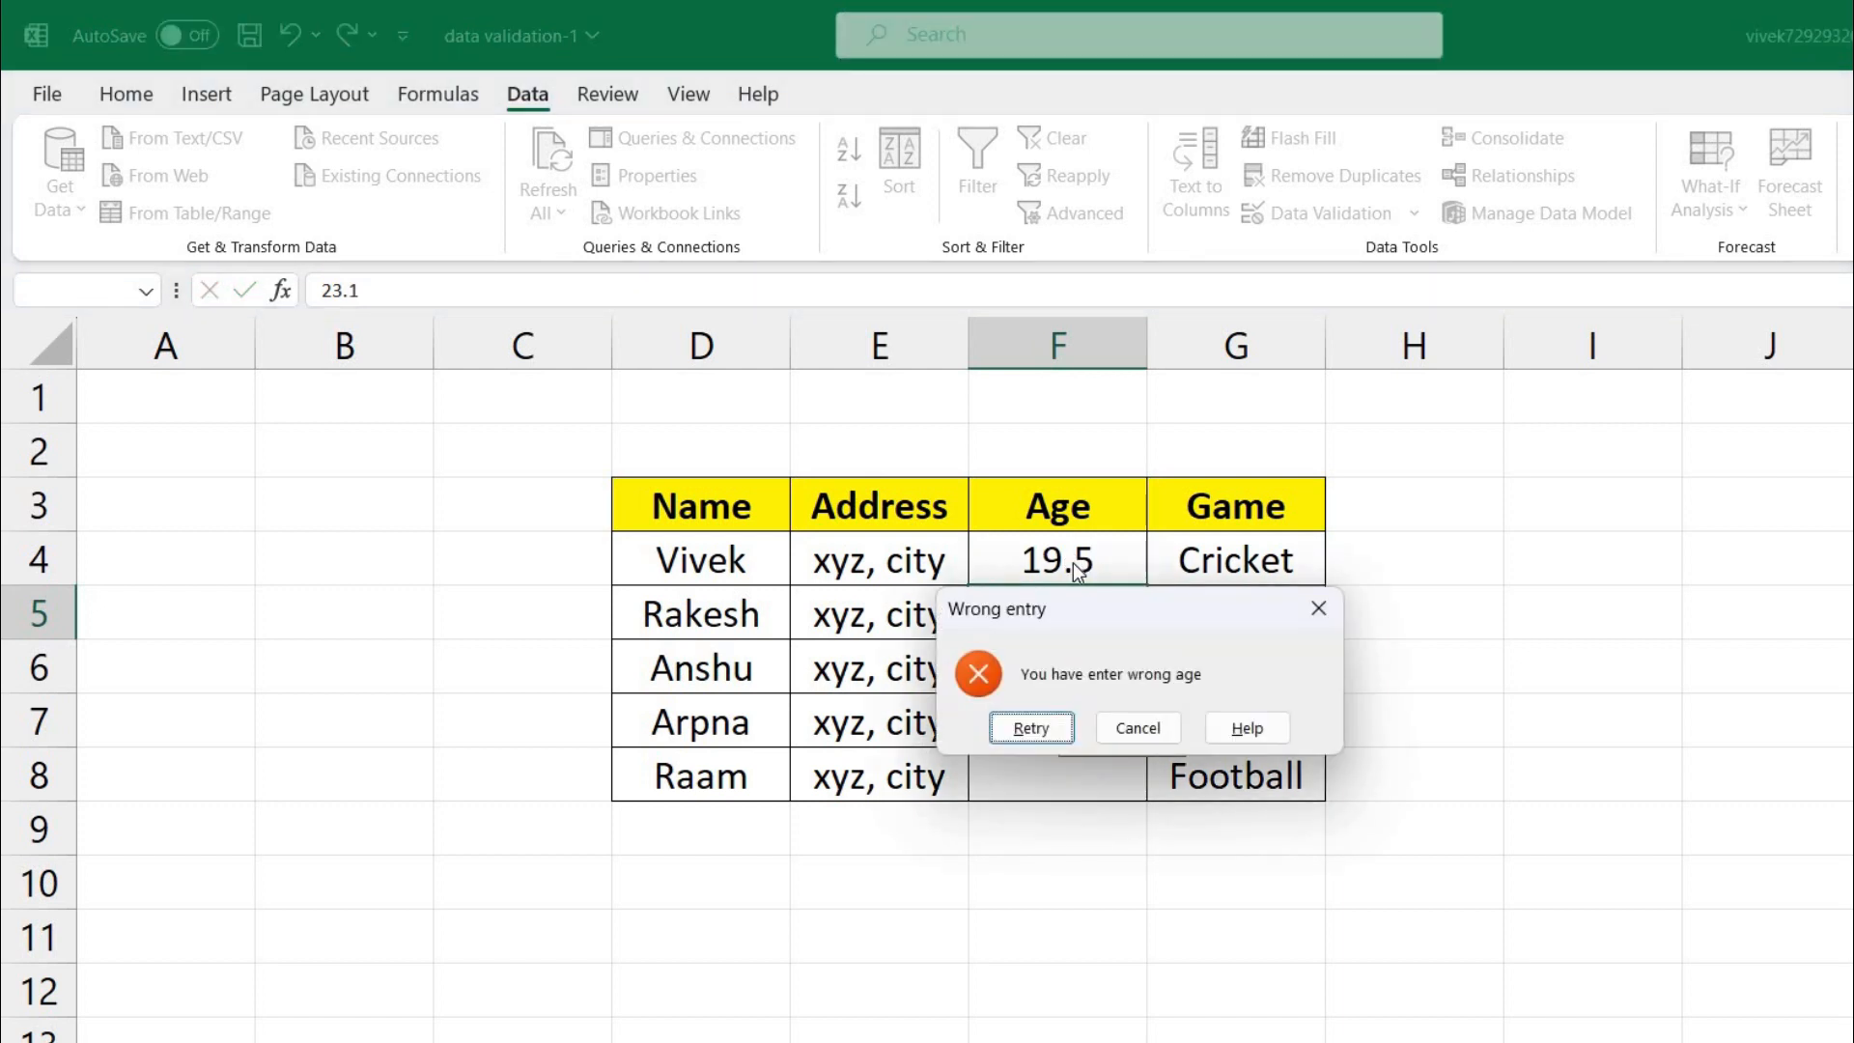
# Step: Retry the entry in cell F5 with the age 22.9
pyautogui.press('Return')
pyautogui.write('19')
pyautogui.press('BackSpace')
pyautogui.press('BackSpace')
pyautogui.write('22.9')
pyautogui.press('Return')
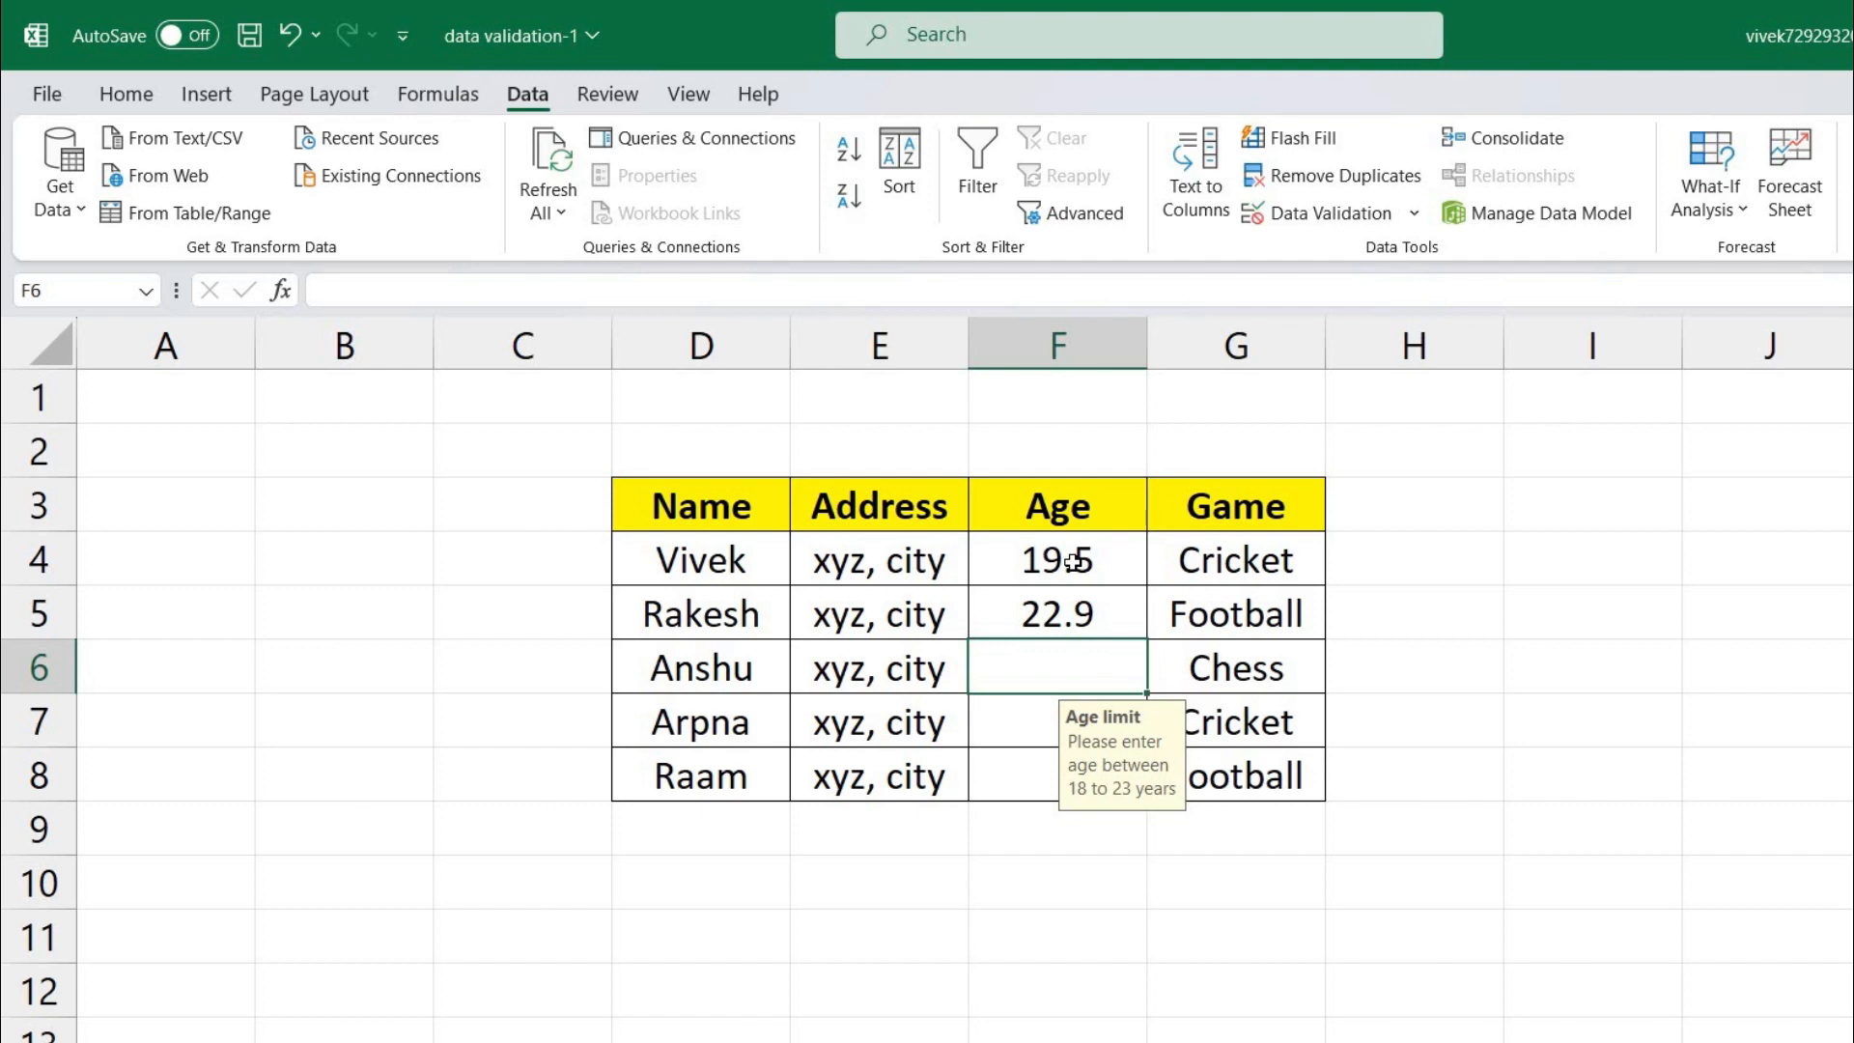
# Step: Set the decimal validation condition of F4:F8 to "equal to" with the value 18 and apply it
pyautogui.moveTo(1072, 562); pyautogui.dragTo(1057, 773)
pyautogui.click(1271, 216)
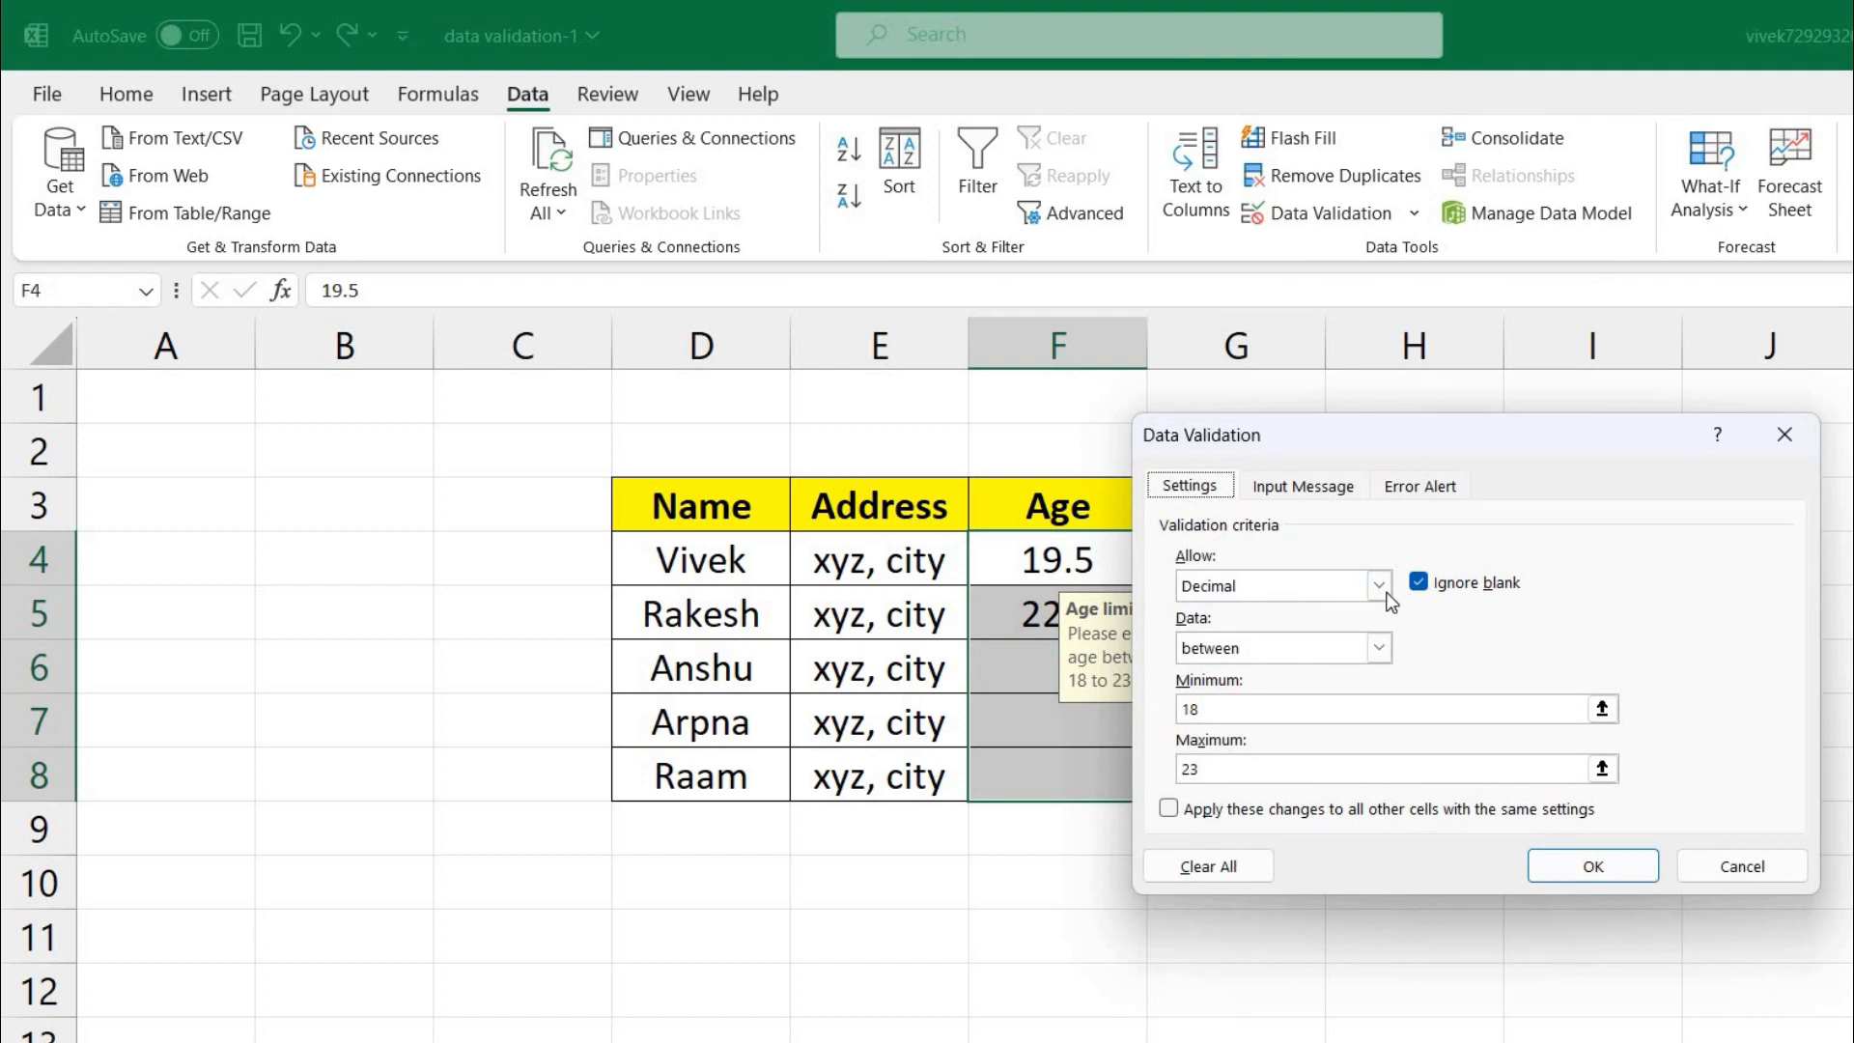
pyautogui.click(1379, 585)
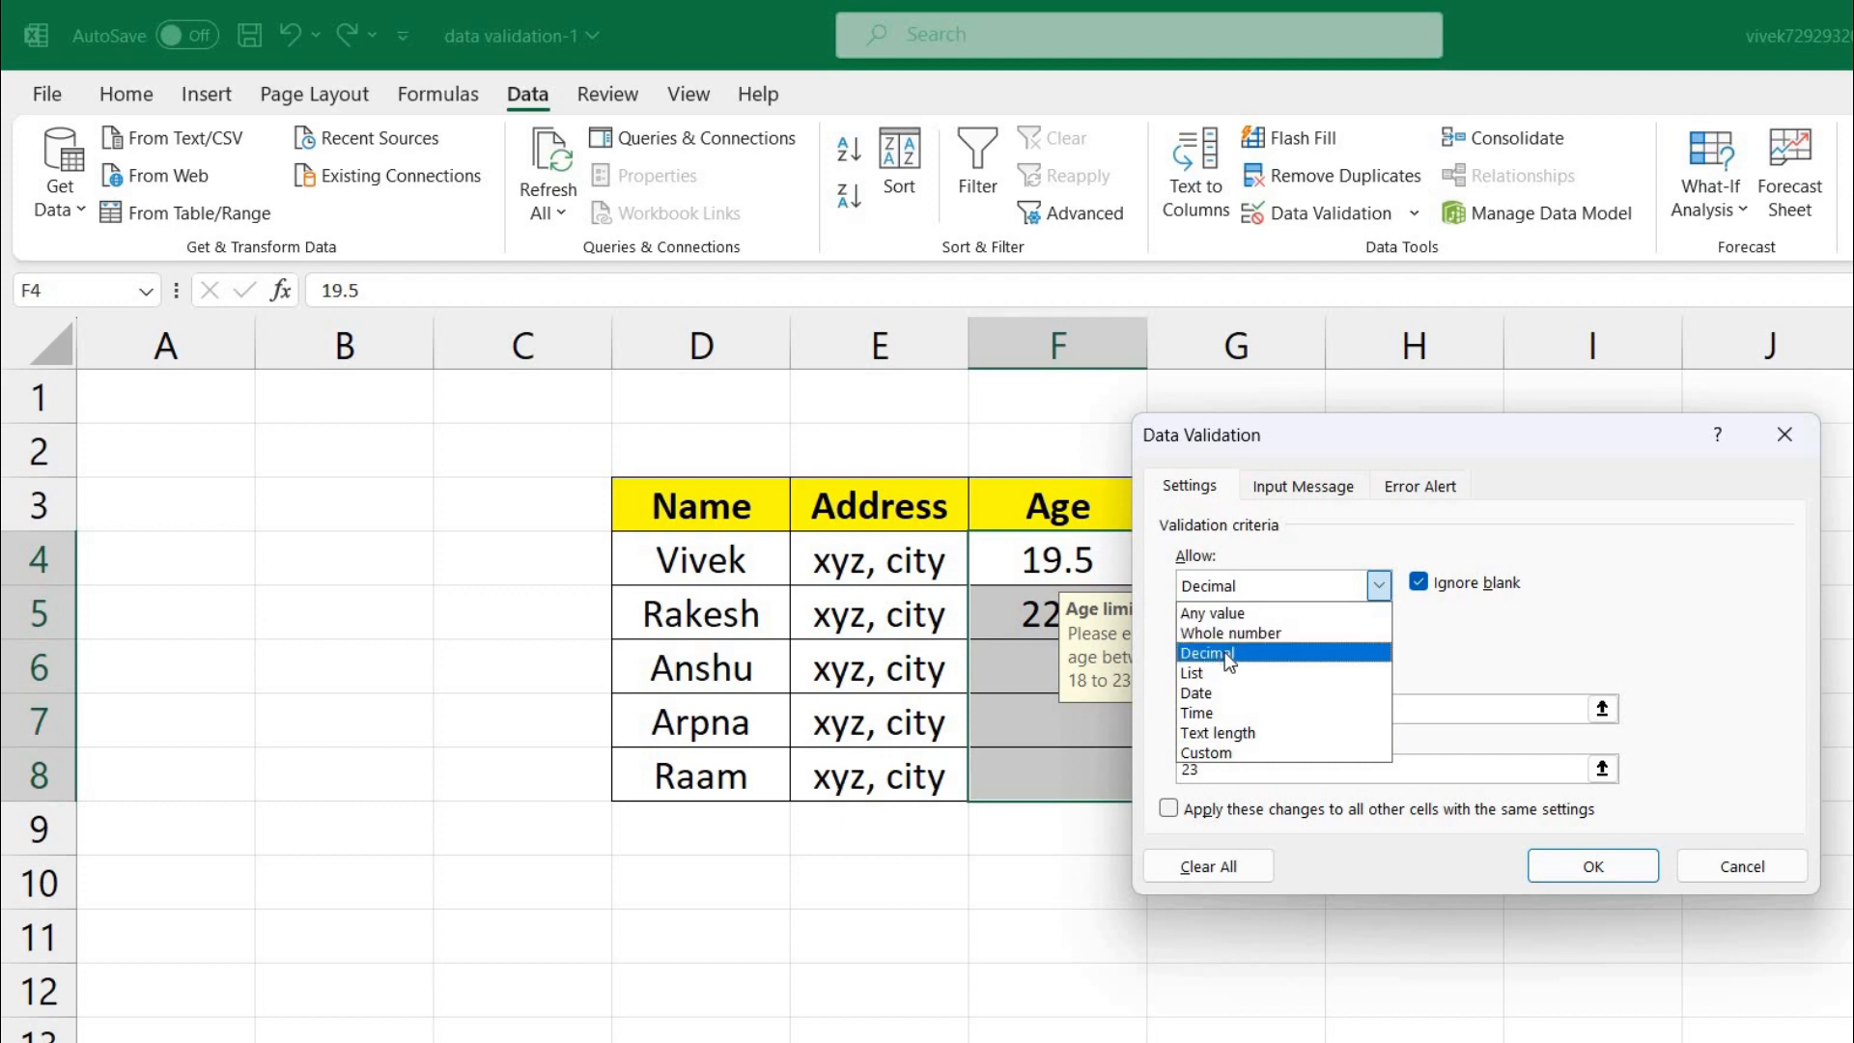
pyautogui.click(1628, 646)
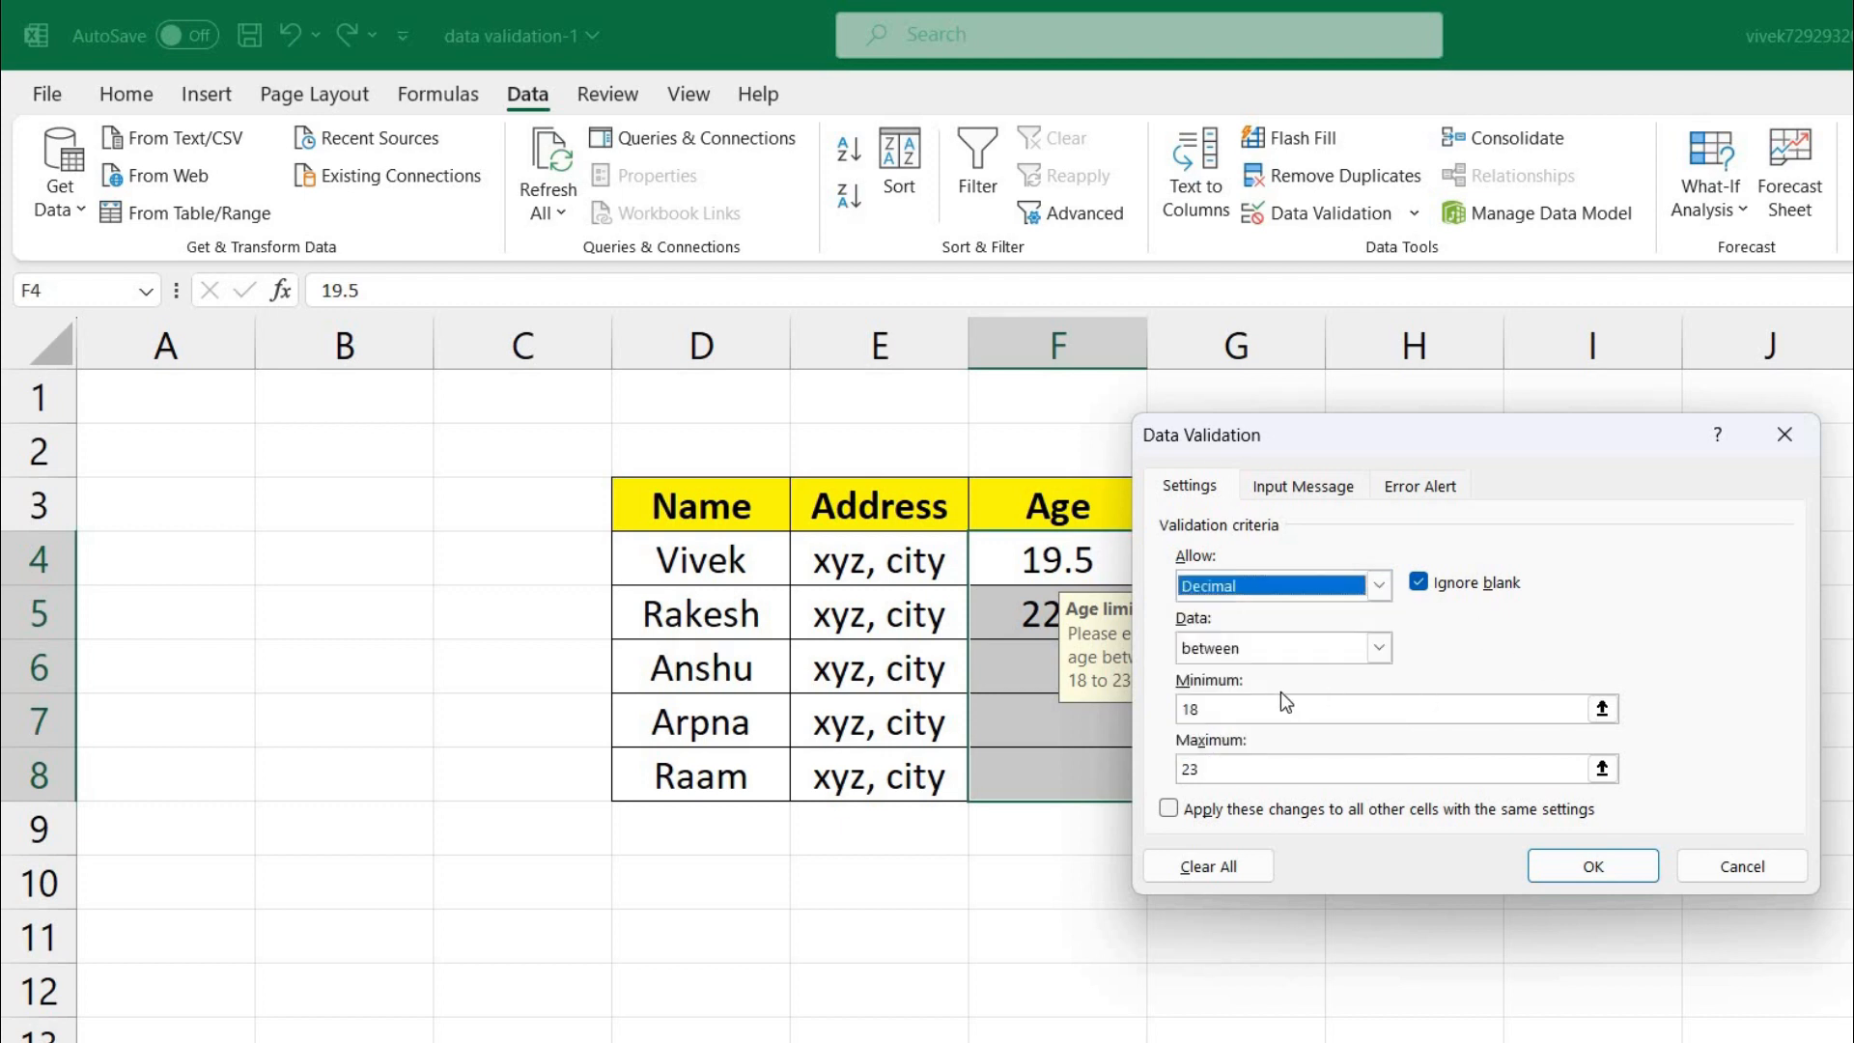
pyautogui.click(1379, 649)
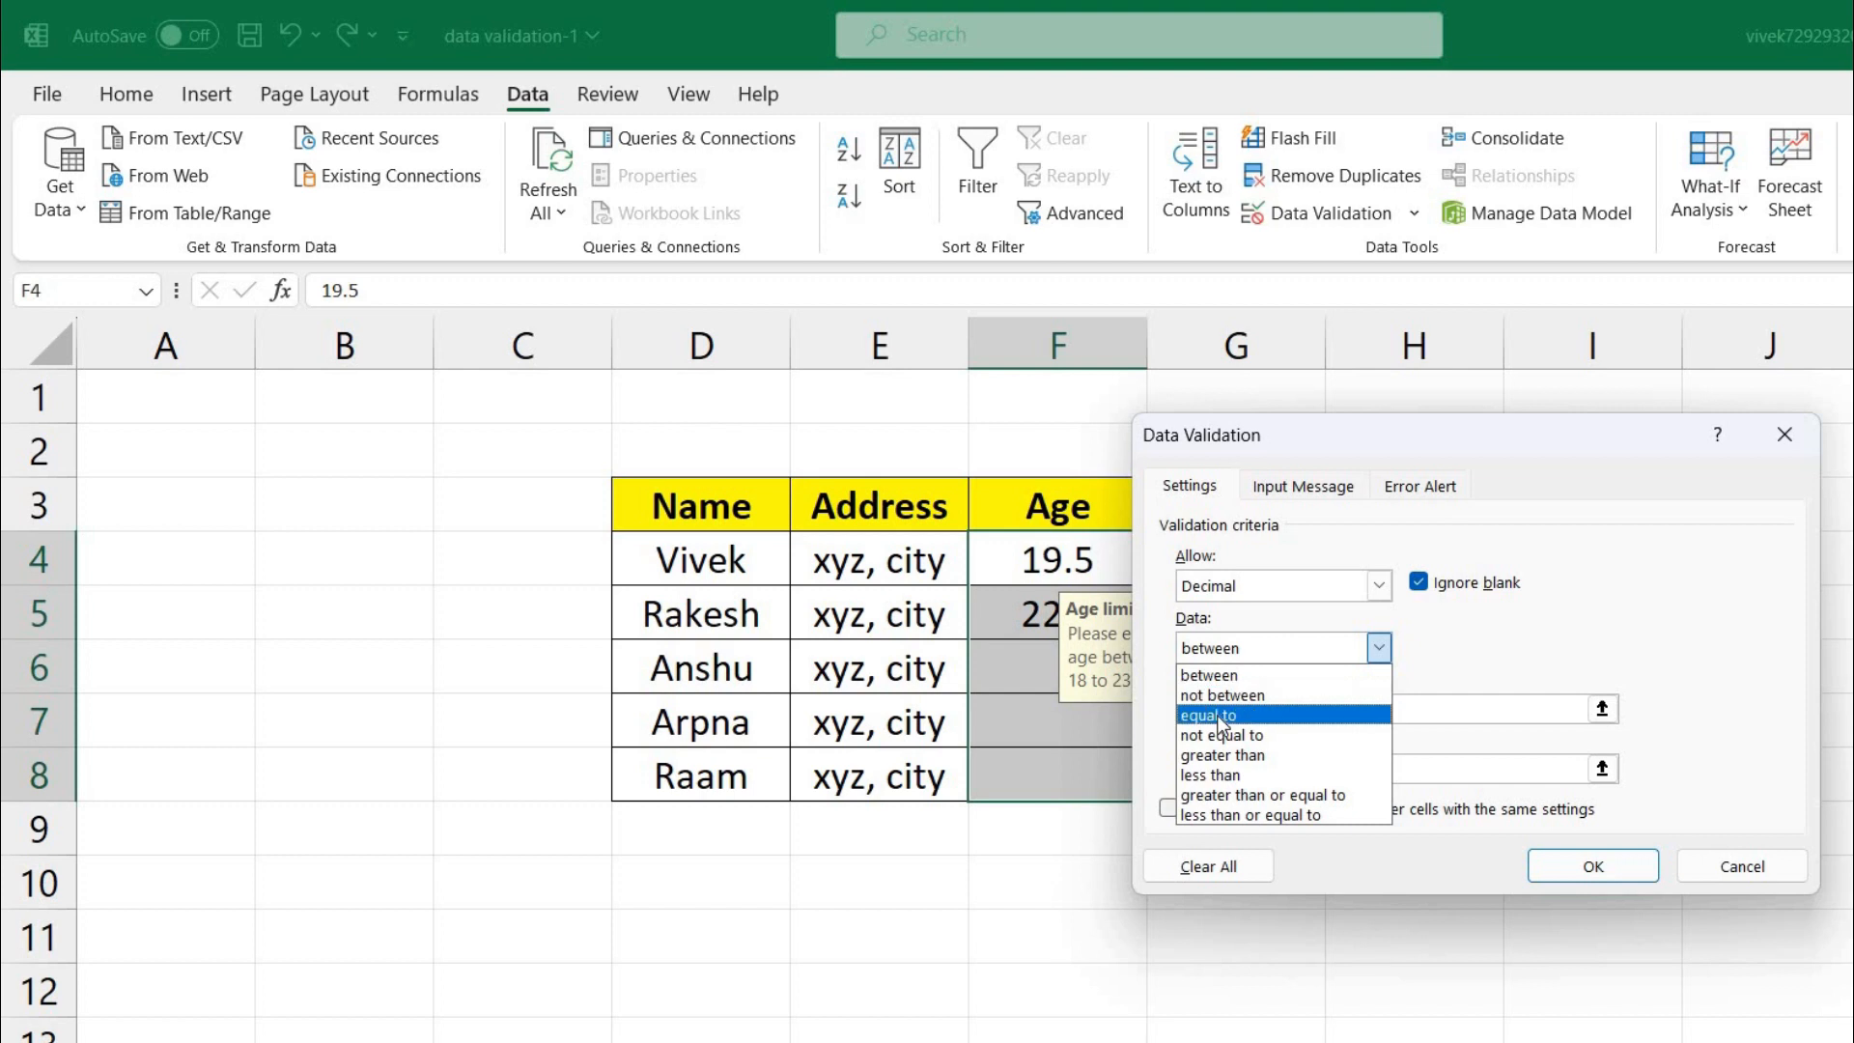
pyautogui.click(1221, 715)
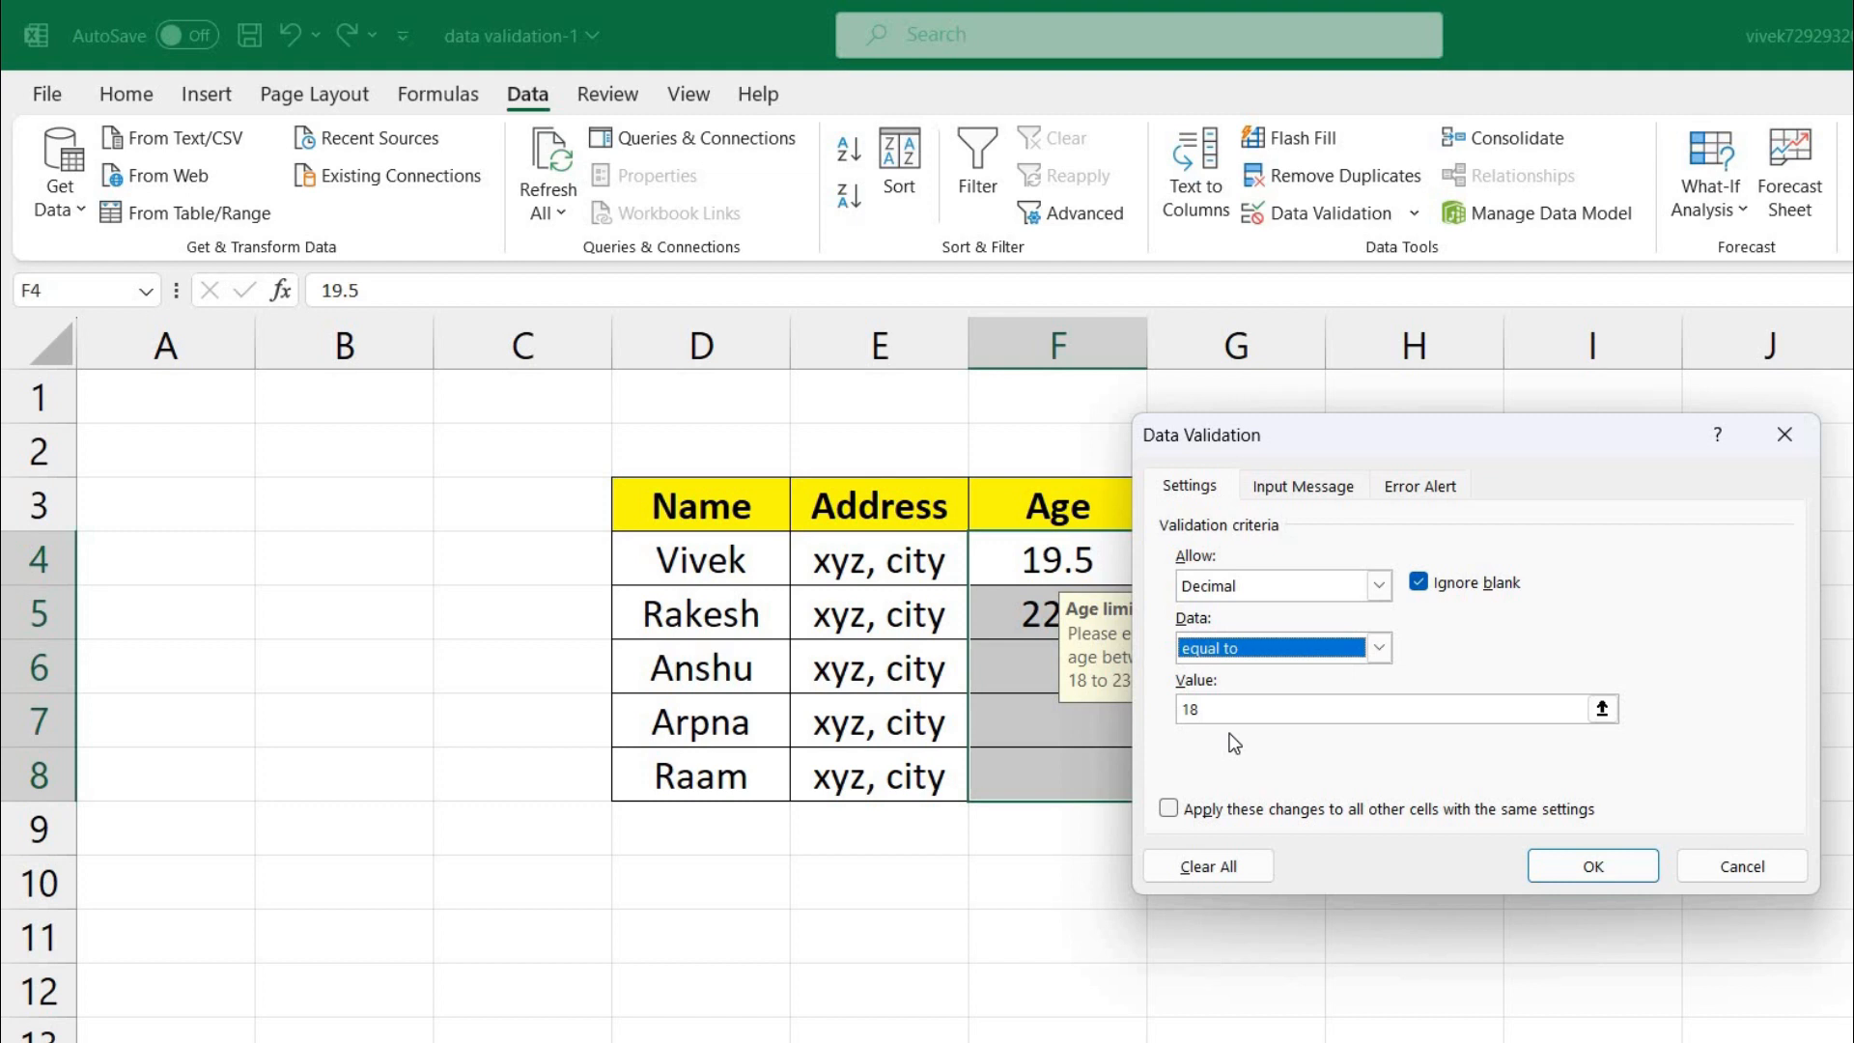
pyautogui.click(1640, 866)
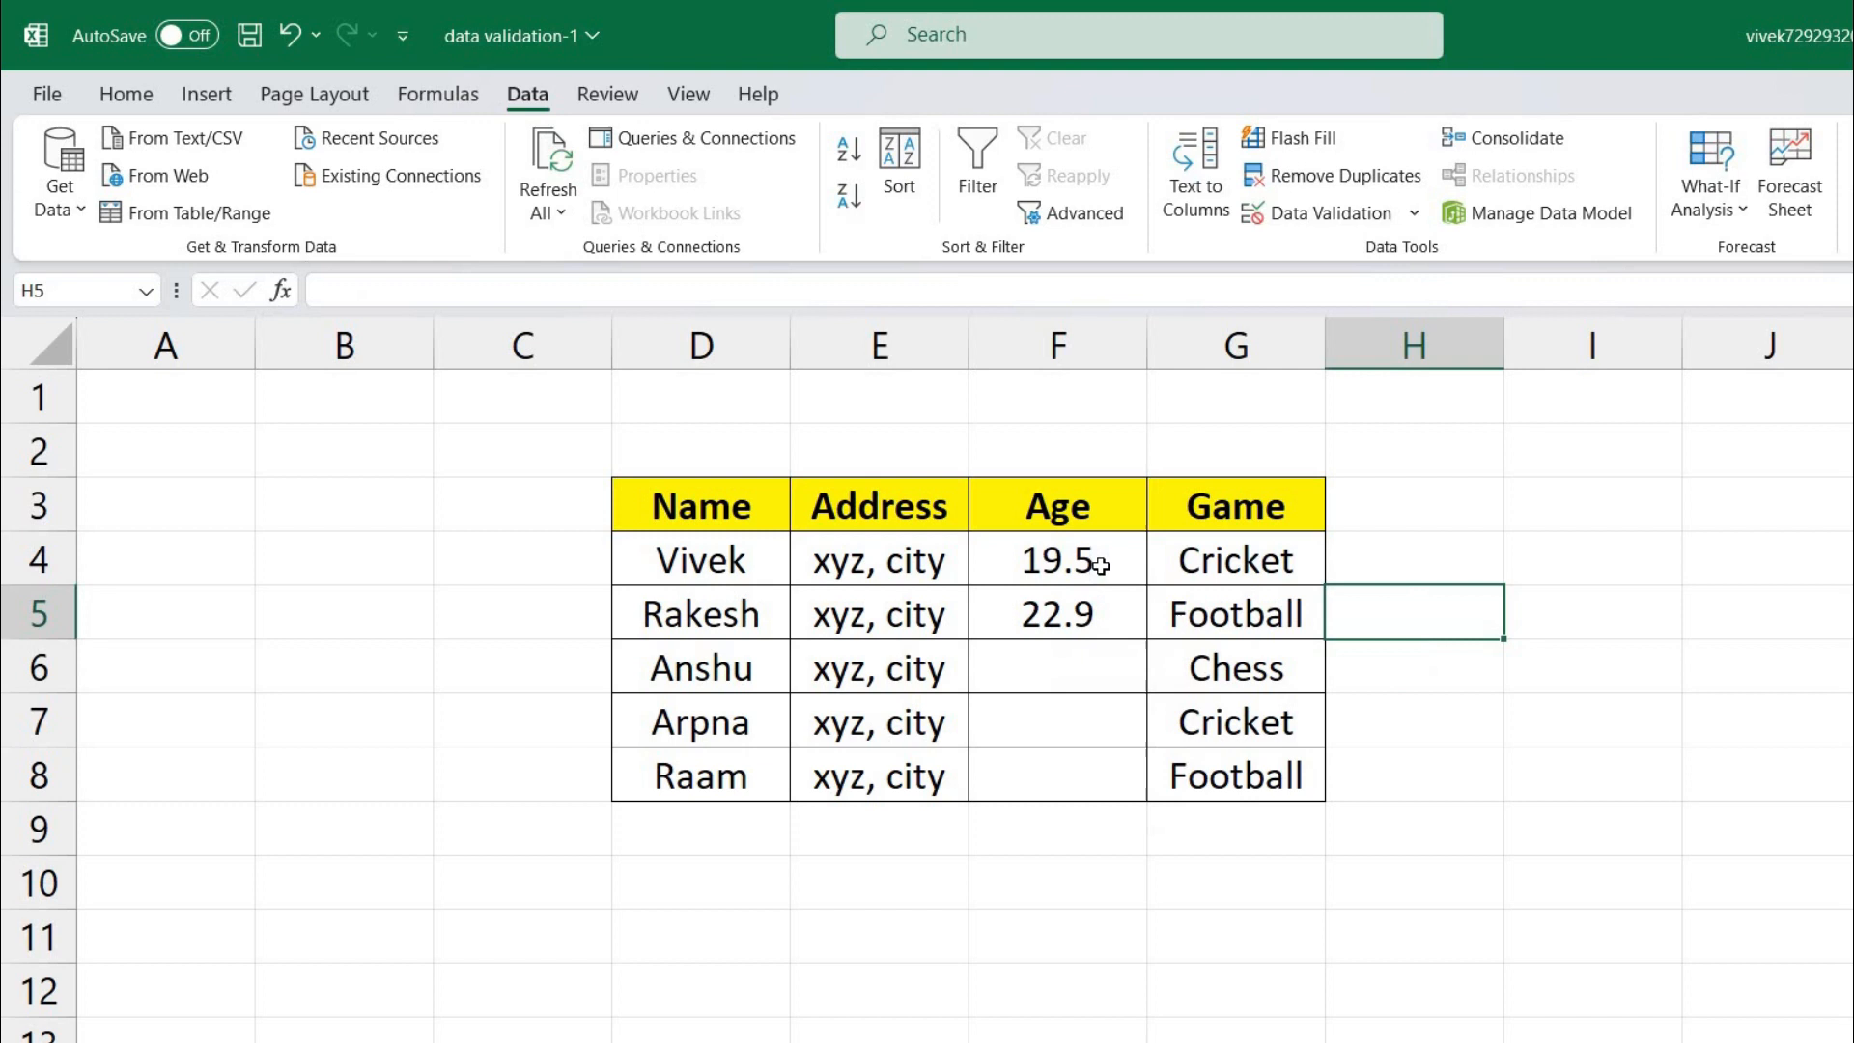
# Step: Clear the ages in F4:F5 and try to enter 19 in cell F4
pyautogui.moveTo(1101, 564); pyautogui.dragTo(1077, 618)
pyautogui.press('Delete')
pyautogui.click(995, 558)
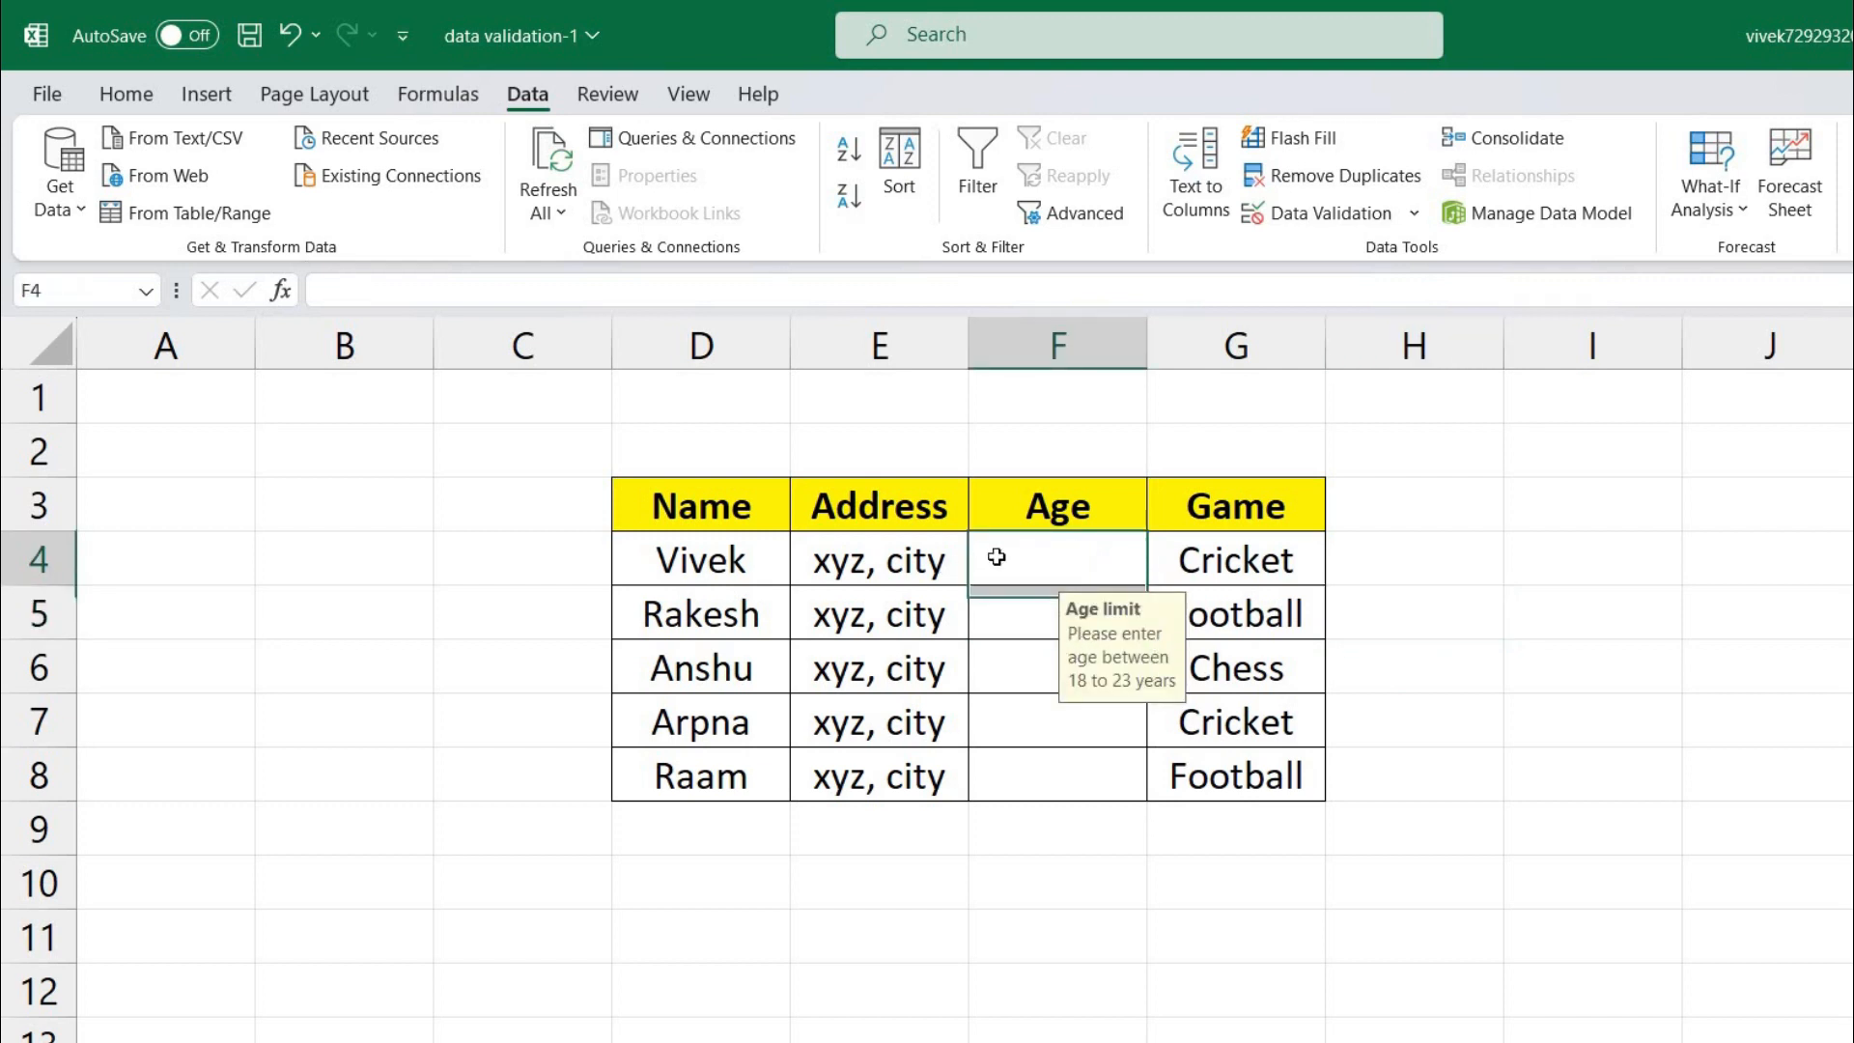
pyautogui.write('19')
pyautogui.press('Return')
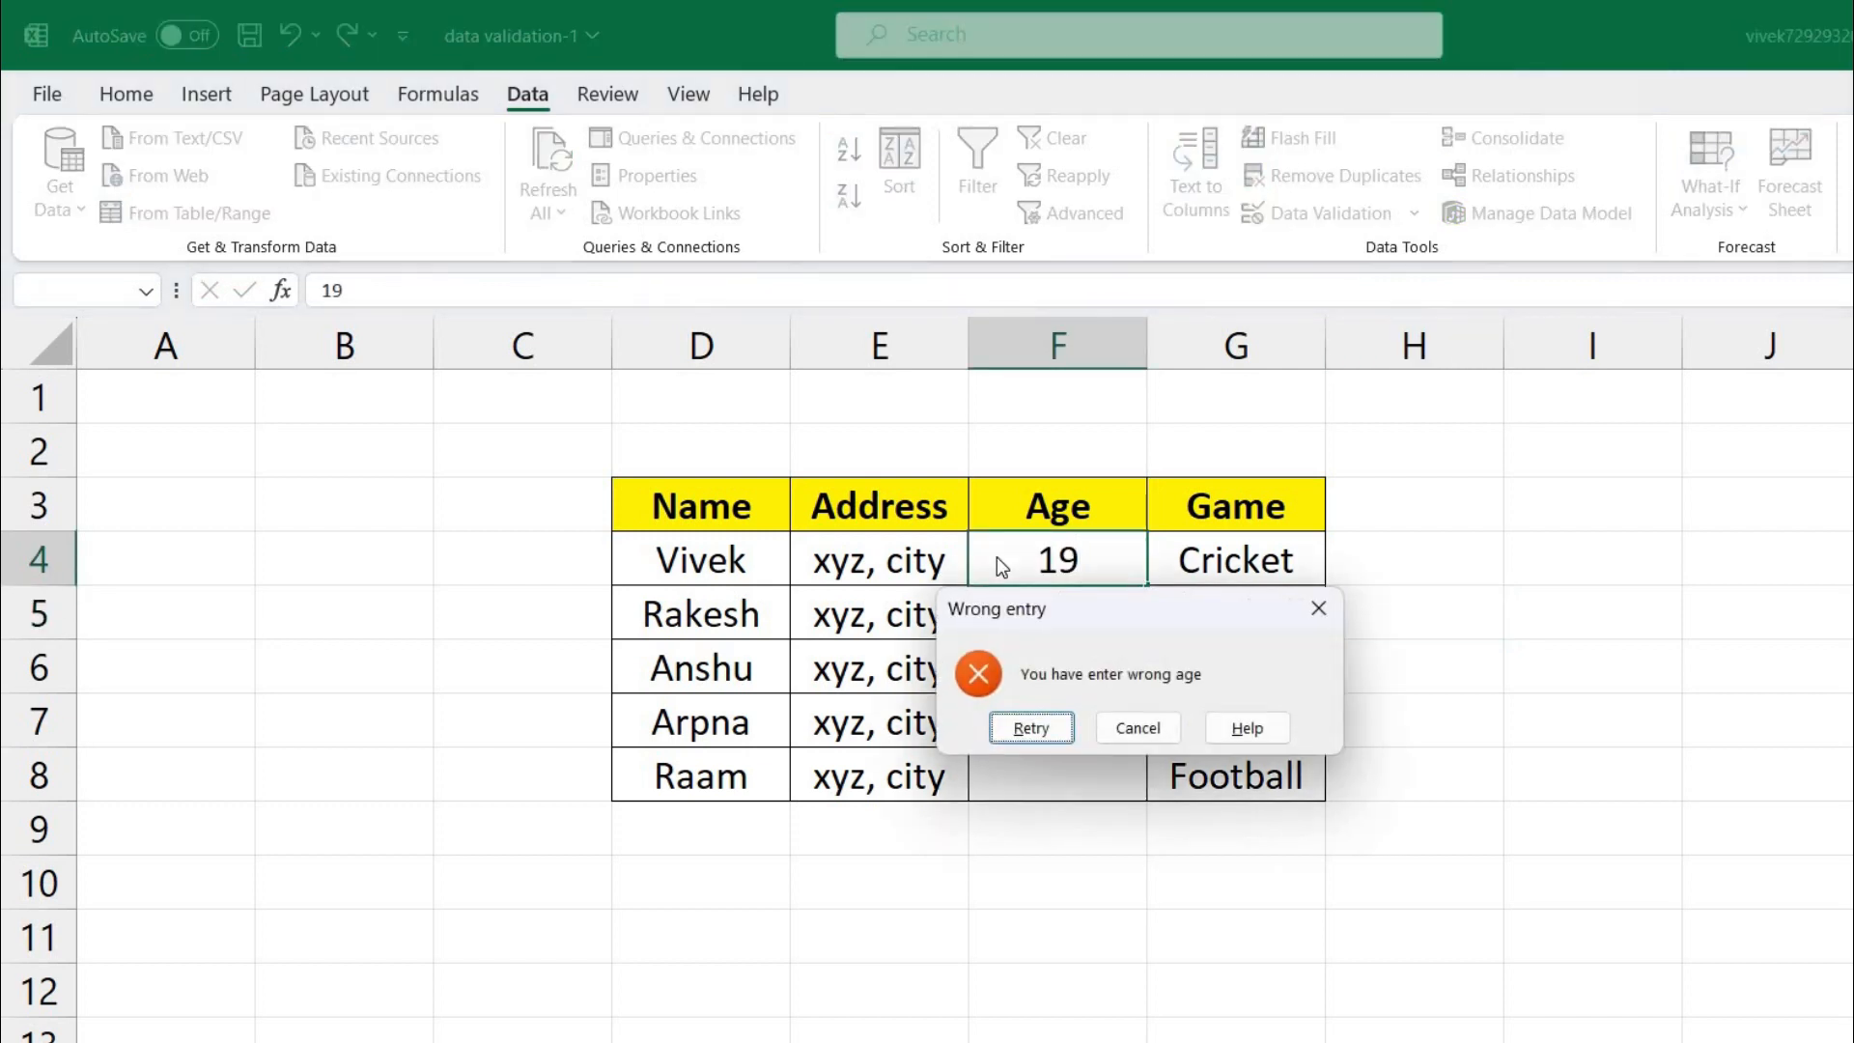
pyautogui.click(1136, 728)
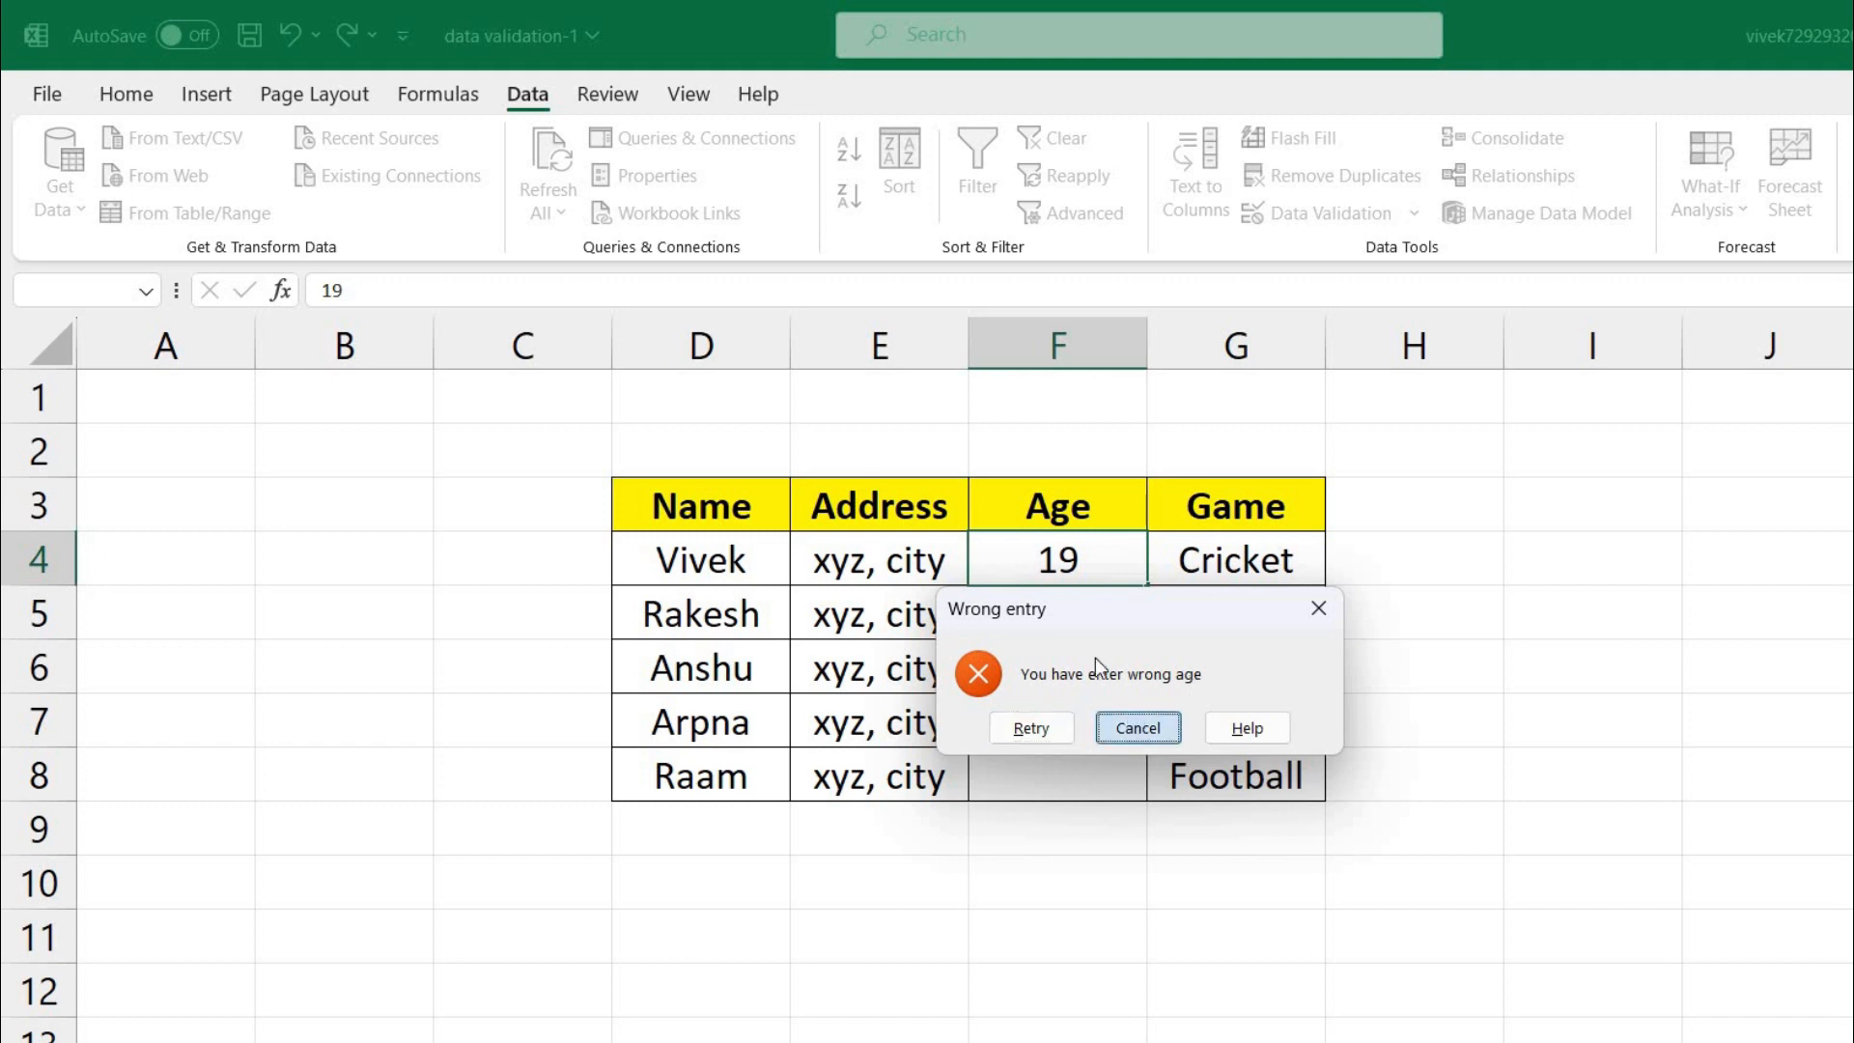
# Step: Enter 18 as the age in cell F4
pyautogui.write('18')
pyautogui.press('Return')
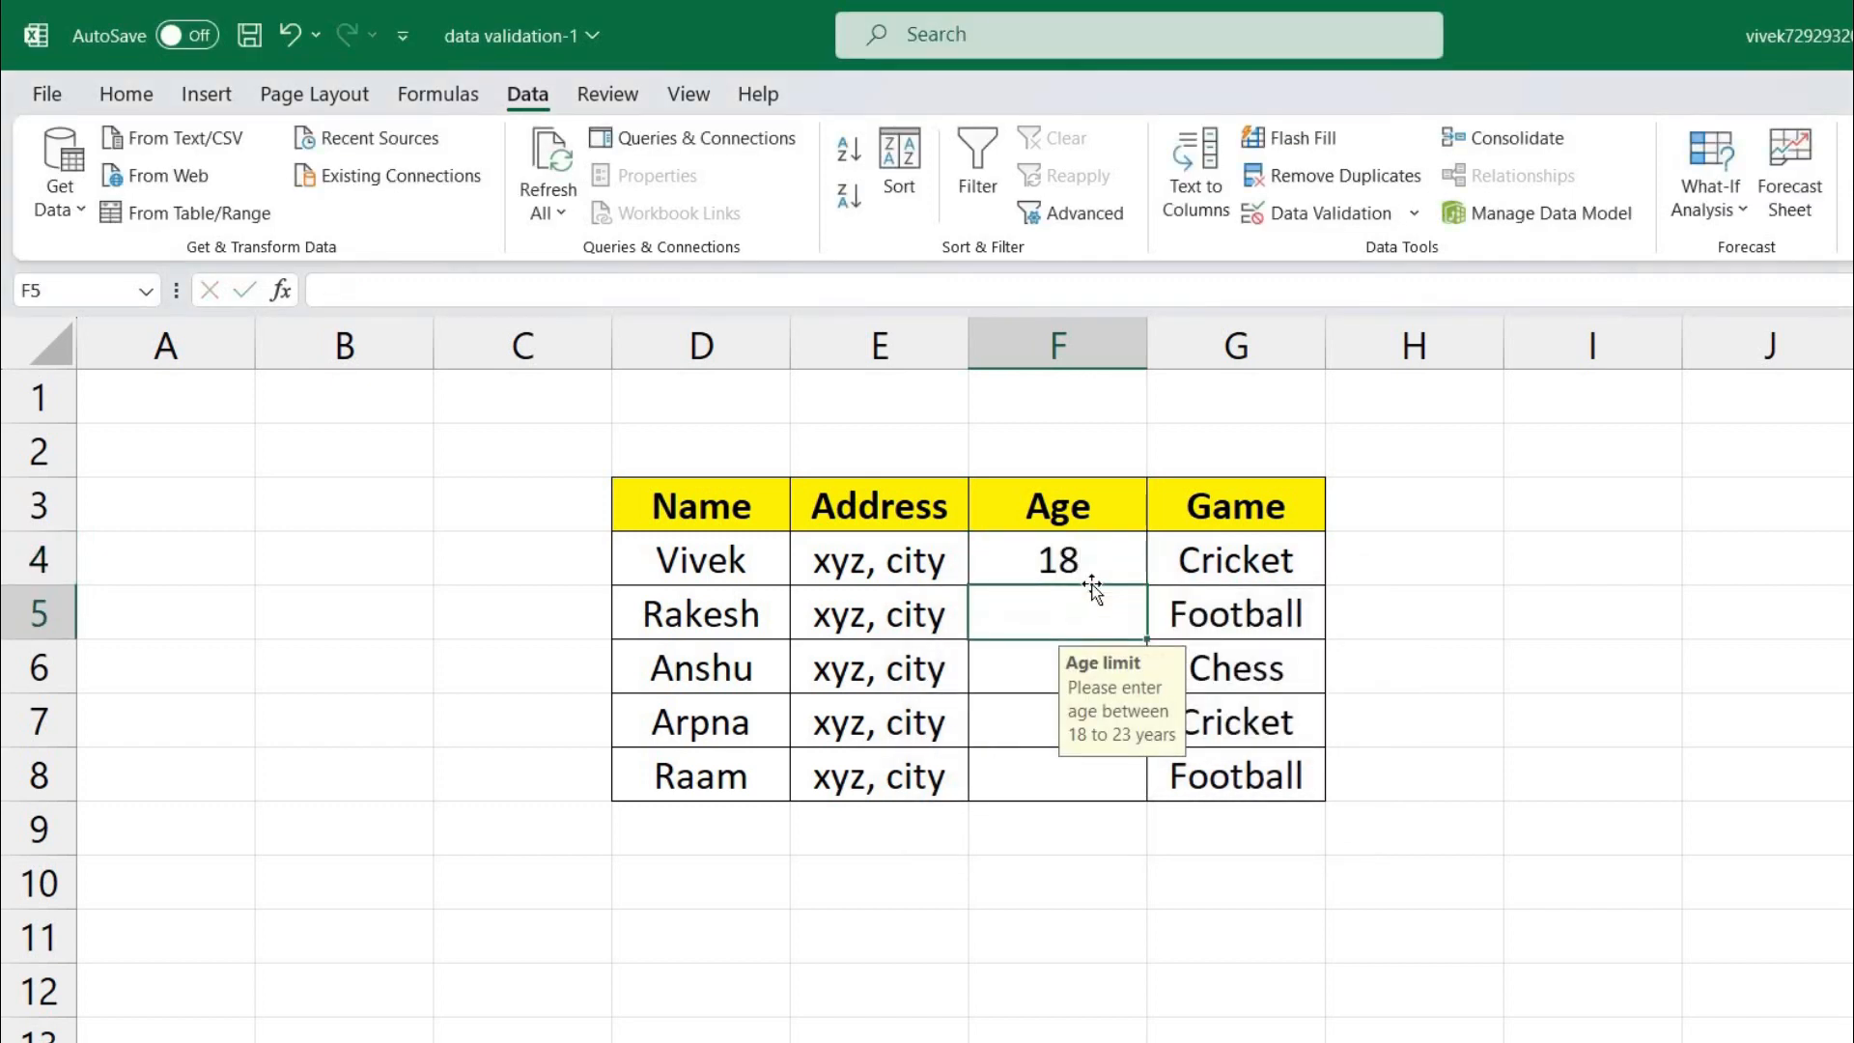
# Step: Reopen the data validation settings for F4:F8 and set the condition to "greater than" with a minimum of 18
pyautogui.press('Up')
pyautogui.hotkey('shift', 'Down')
pyautogui.hotkey('shift', 'Down')
pyautogui.hotkey('shift', 'Down')
pyautogui.hotkey('shift', 'Down')
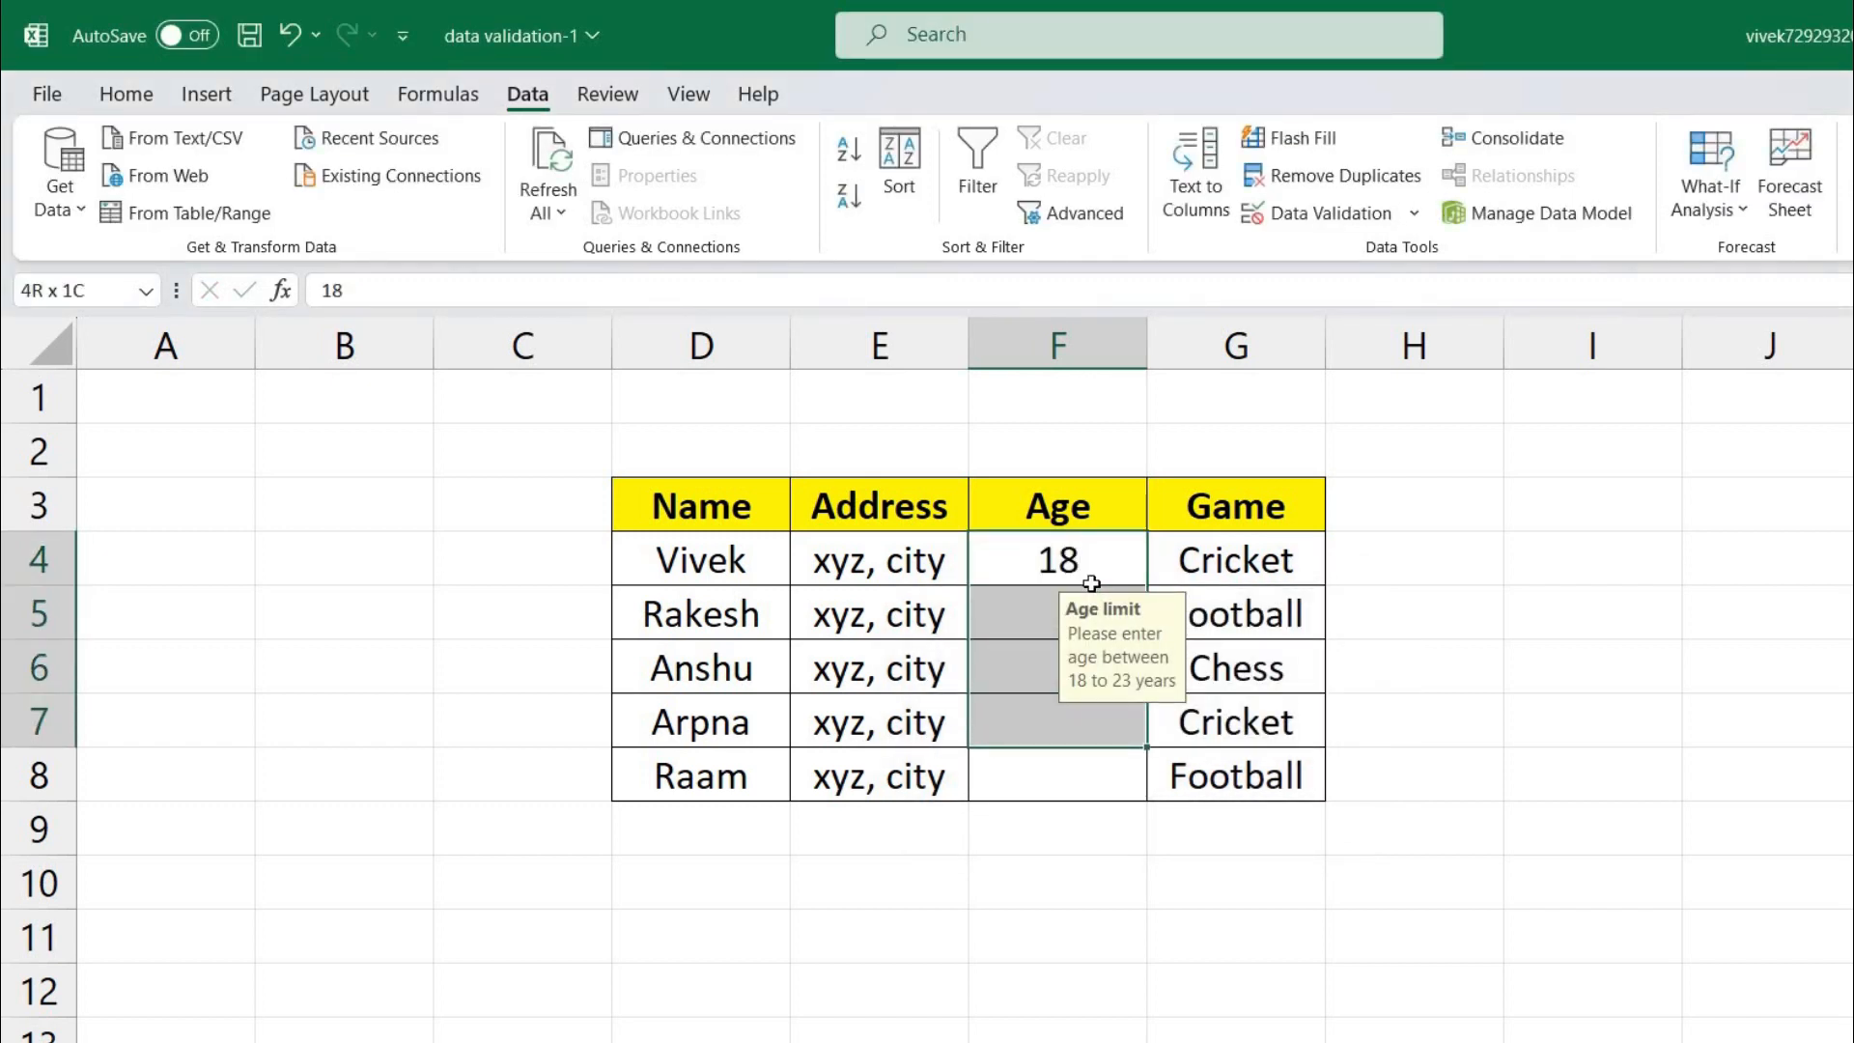
pyautogui.click(1305, 222)
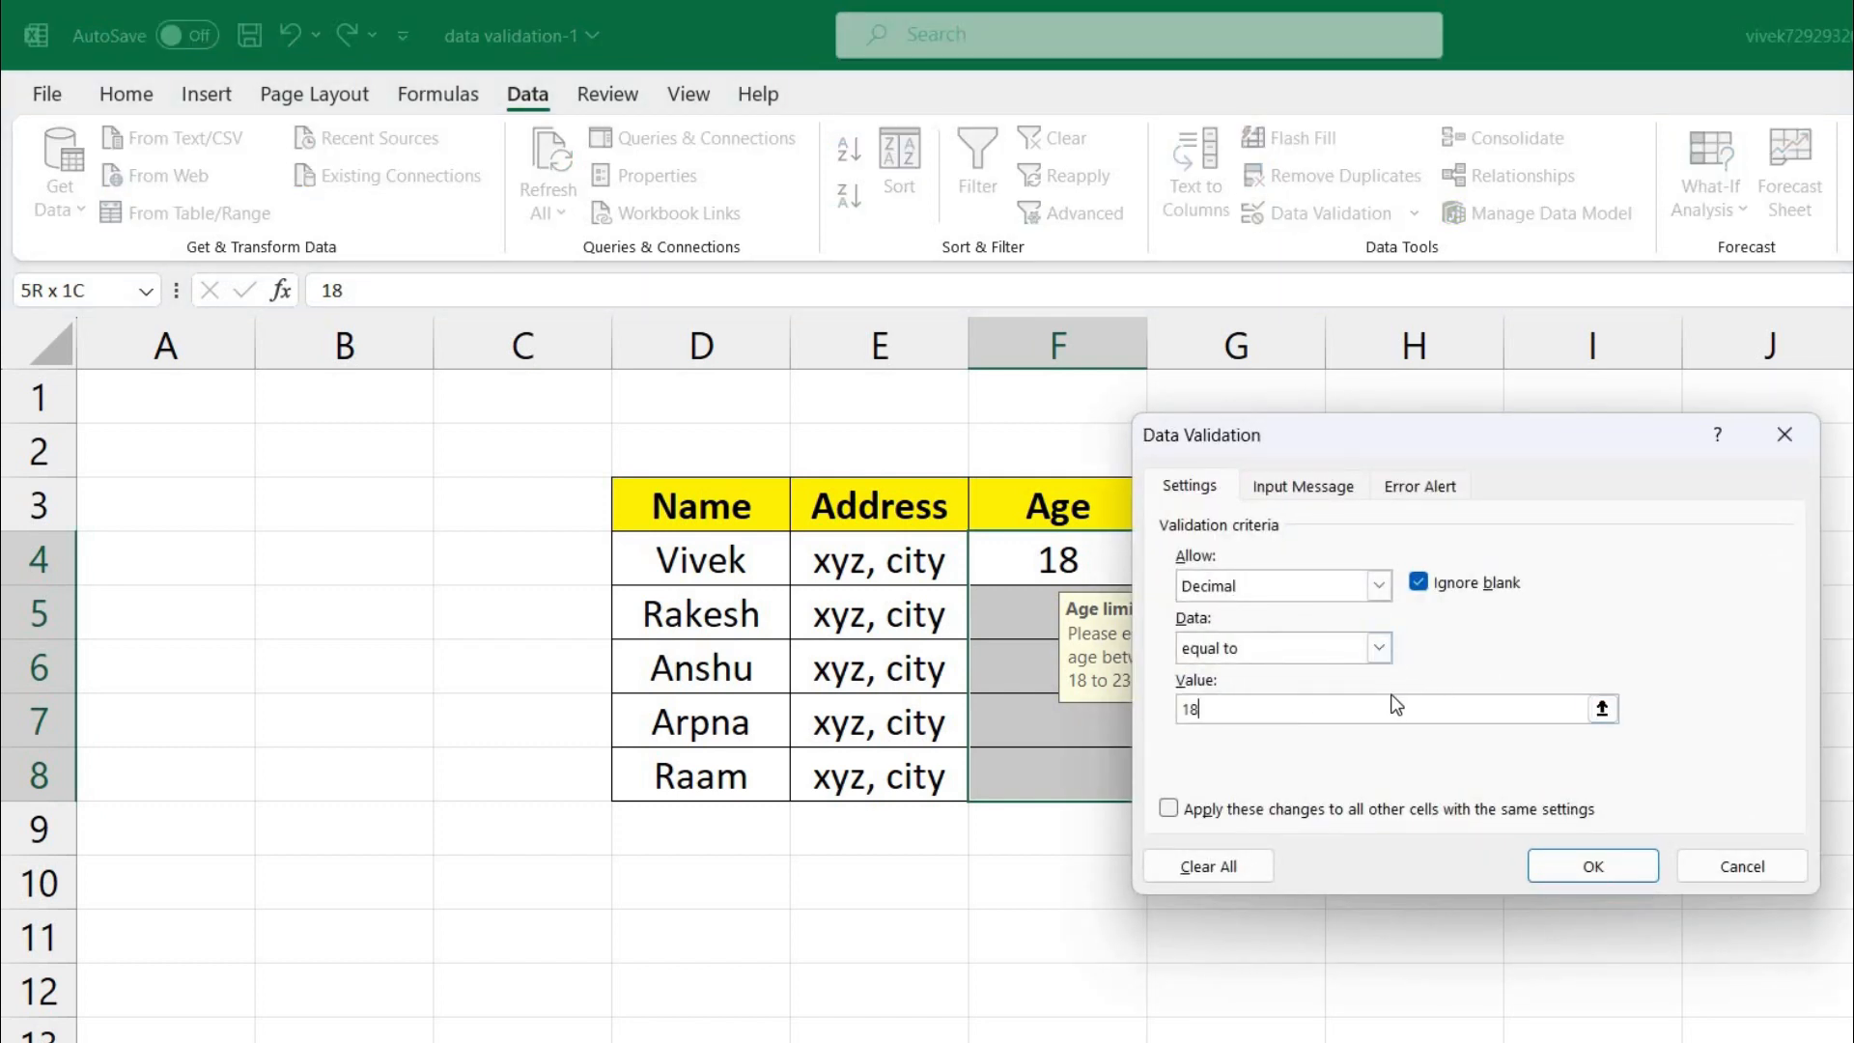
pyautogui.click(1382, 659)
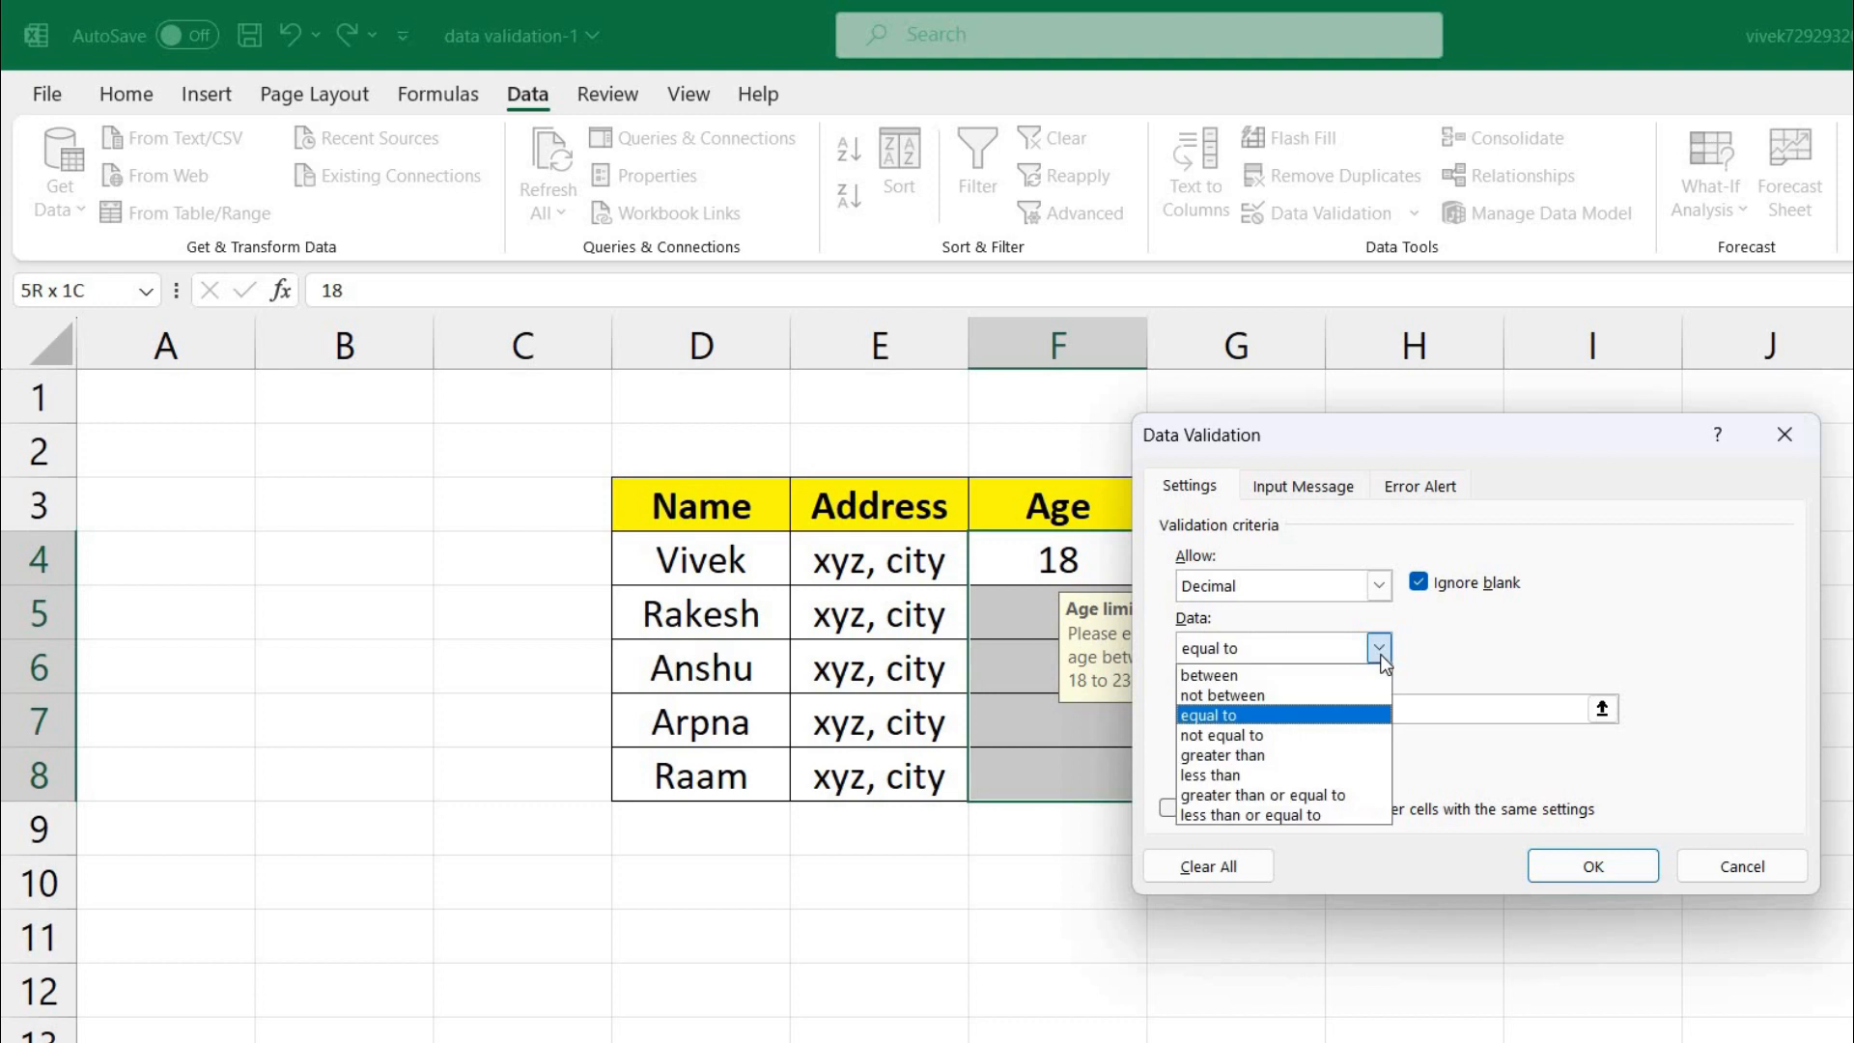
pyautogui.click(1252, 753)
pyautogui.moveTo(1204, 712); pyautogui.dragTo(1124, 693)
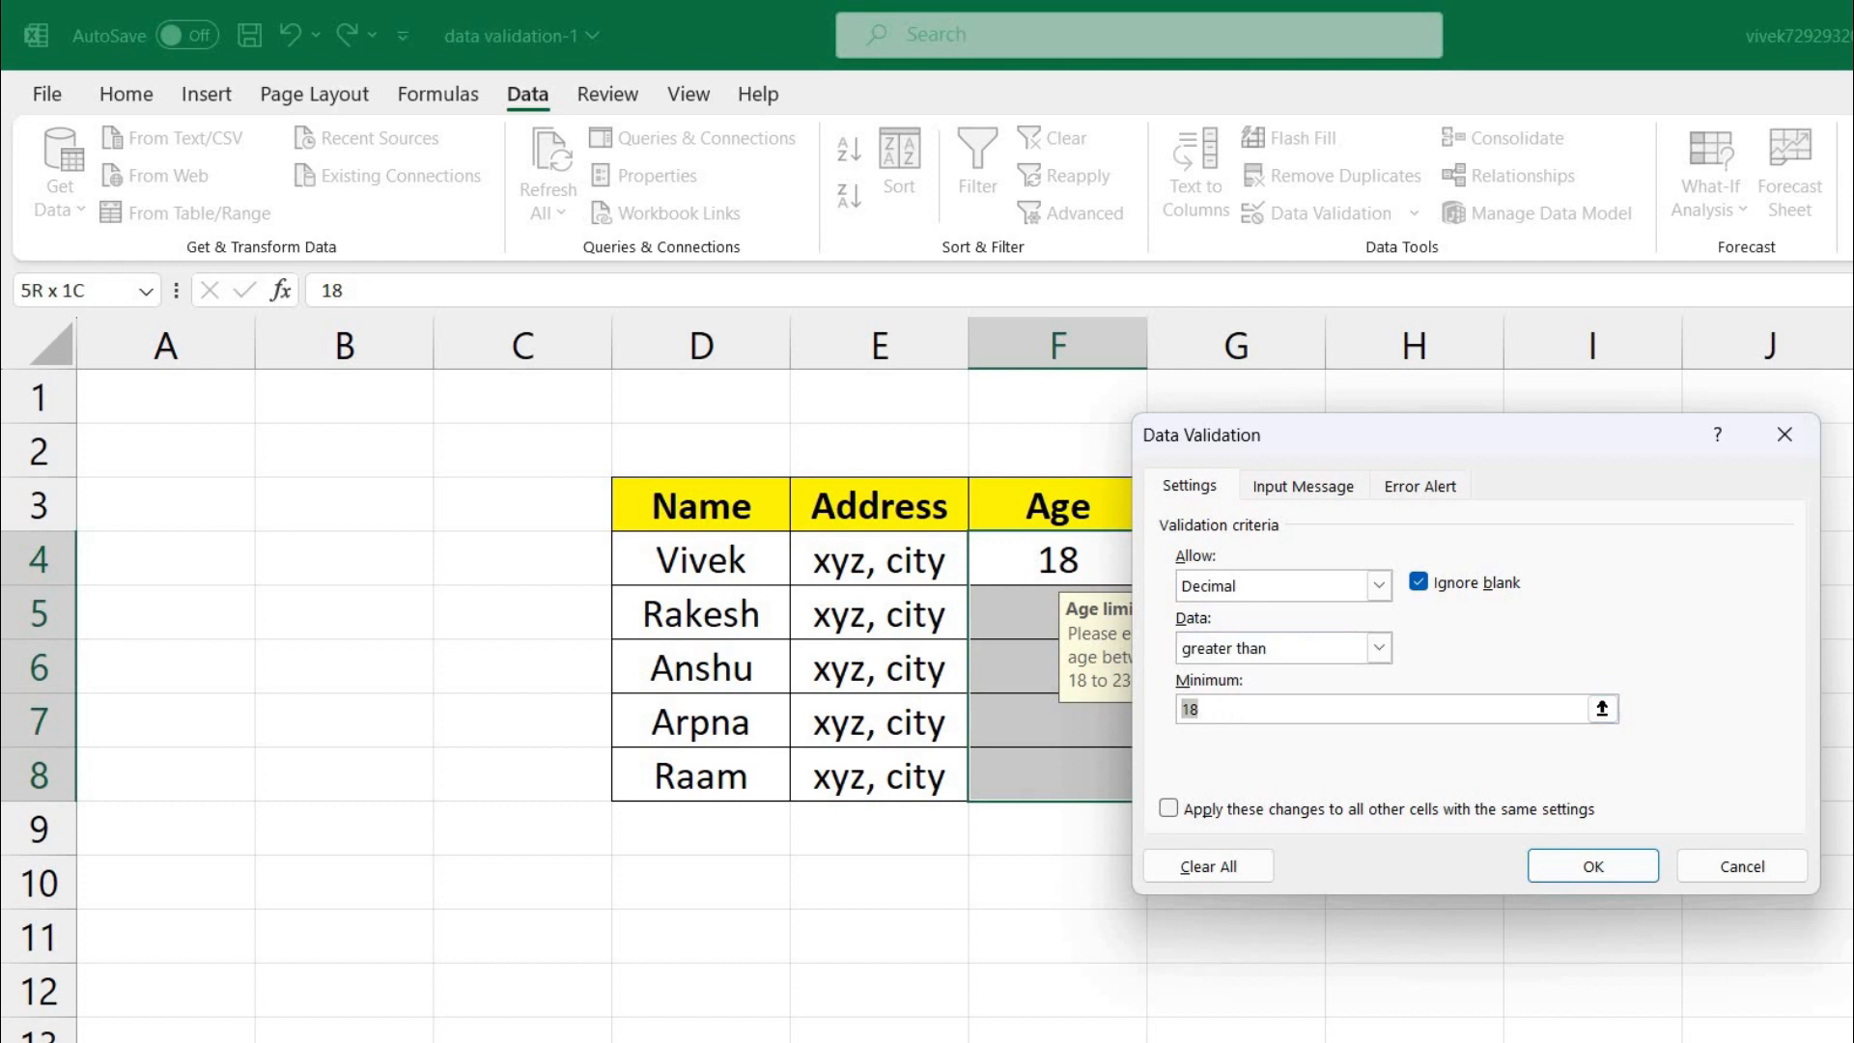
# Step: Switch the validation condition to "less than" and finally to "greater than or equal to" with 18 as the limit
pyautogui.click(1379, 647)
pyautogui.click(1253, 772)
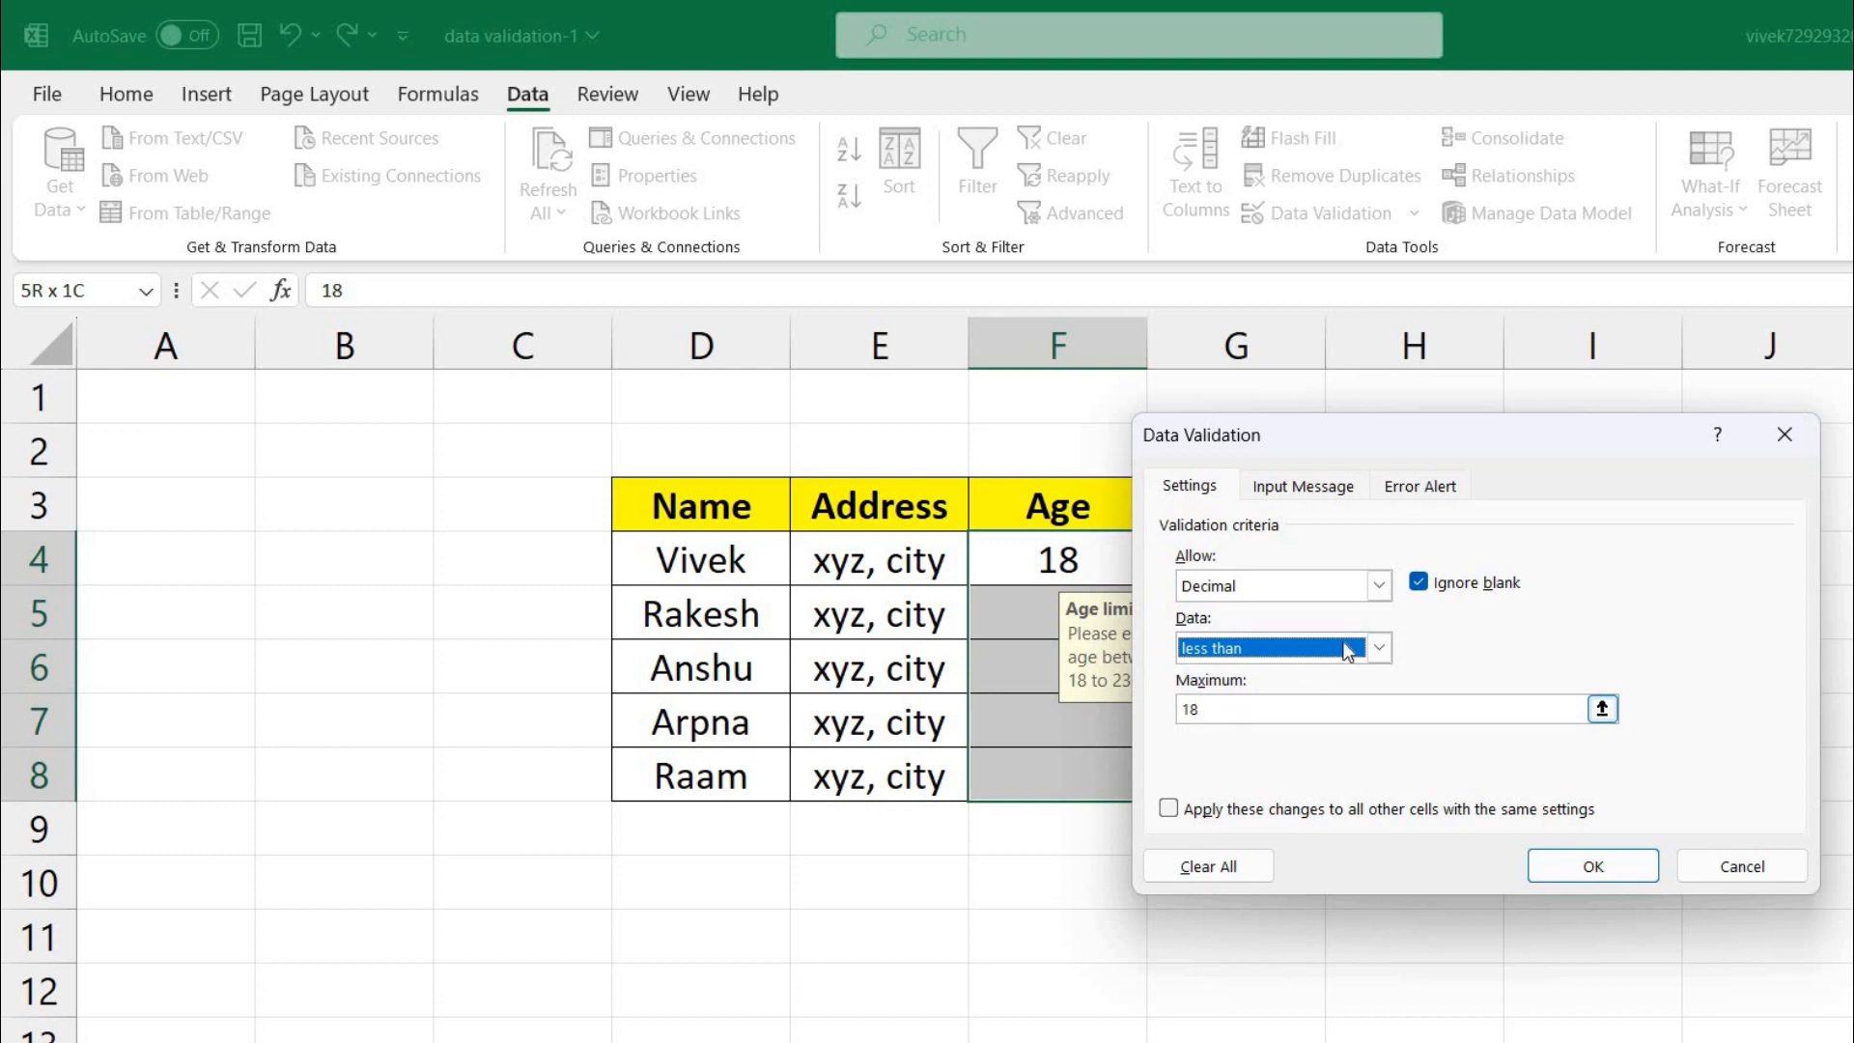
pyautogui.click(1378, 647)
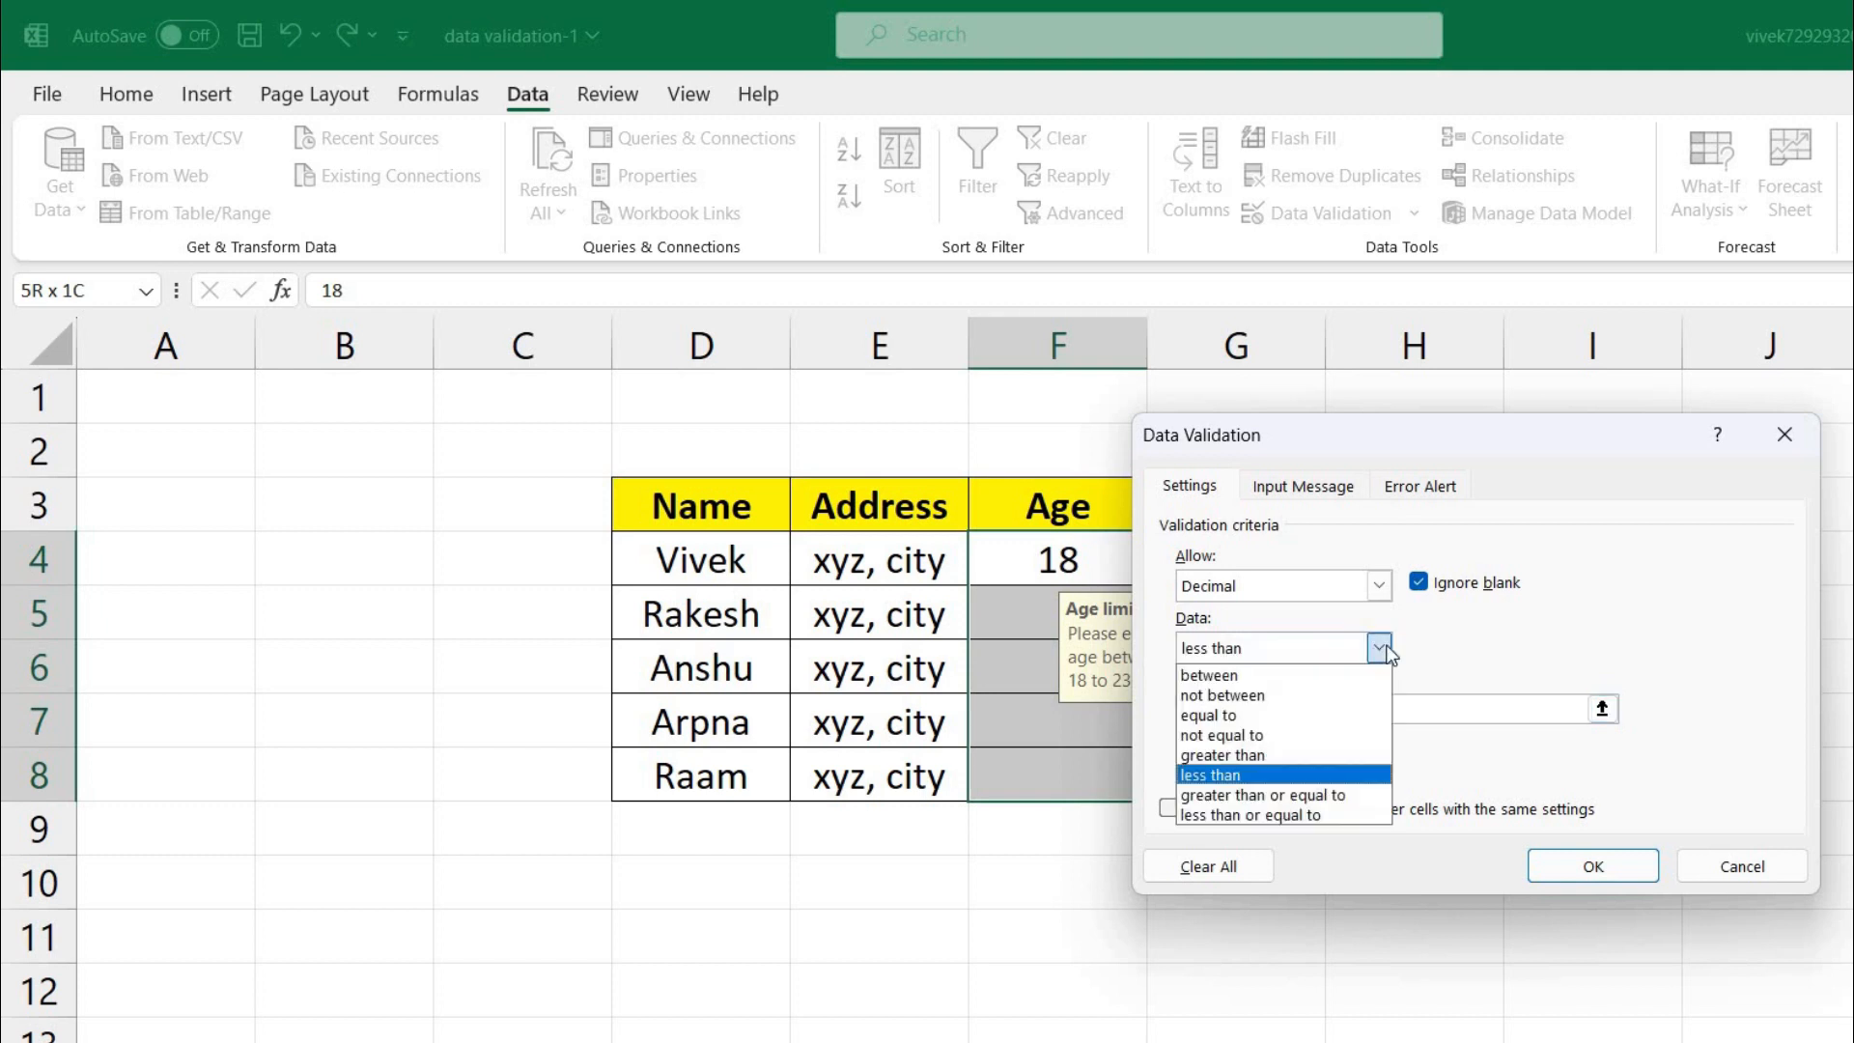
pyautogui.click(1260, 796)
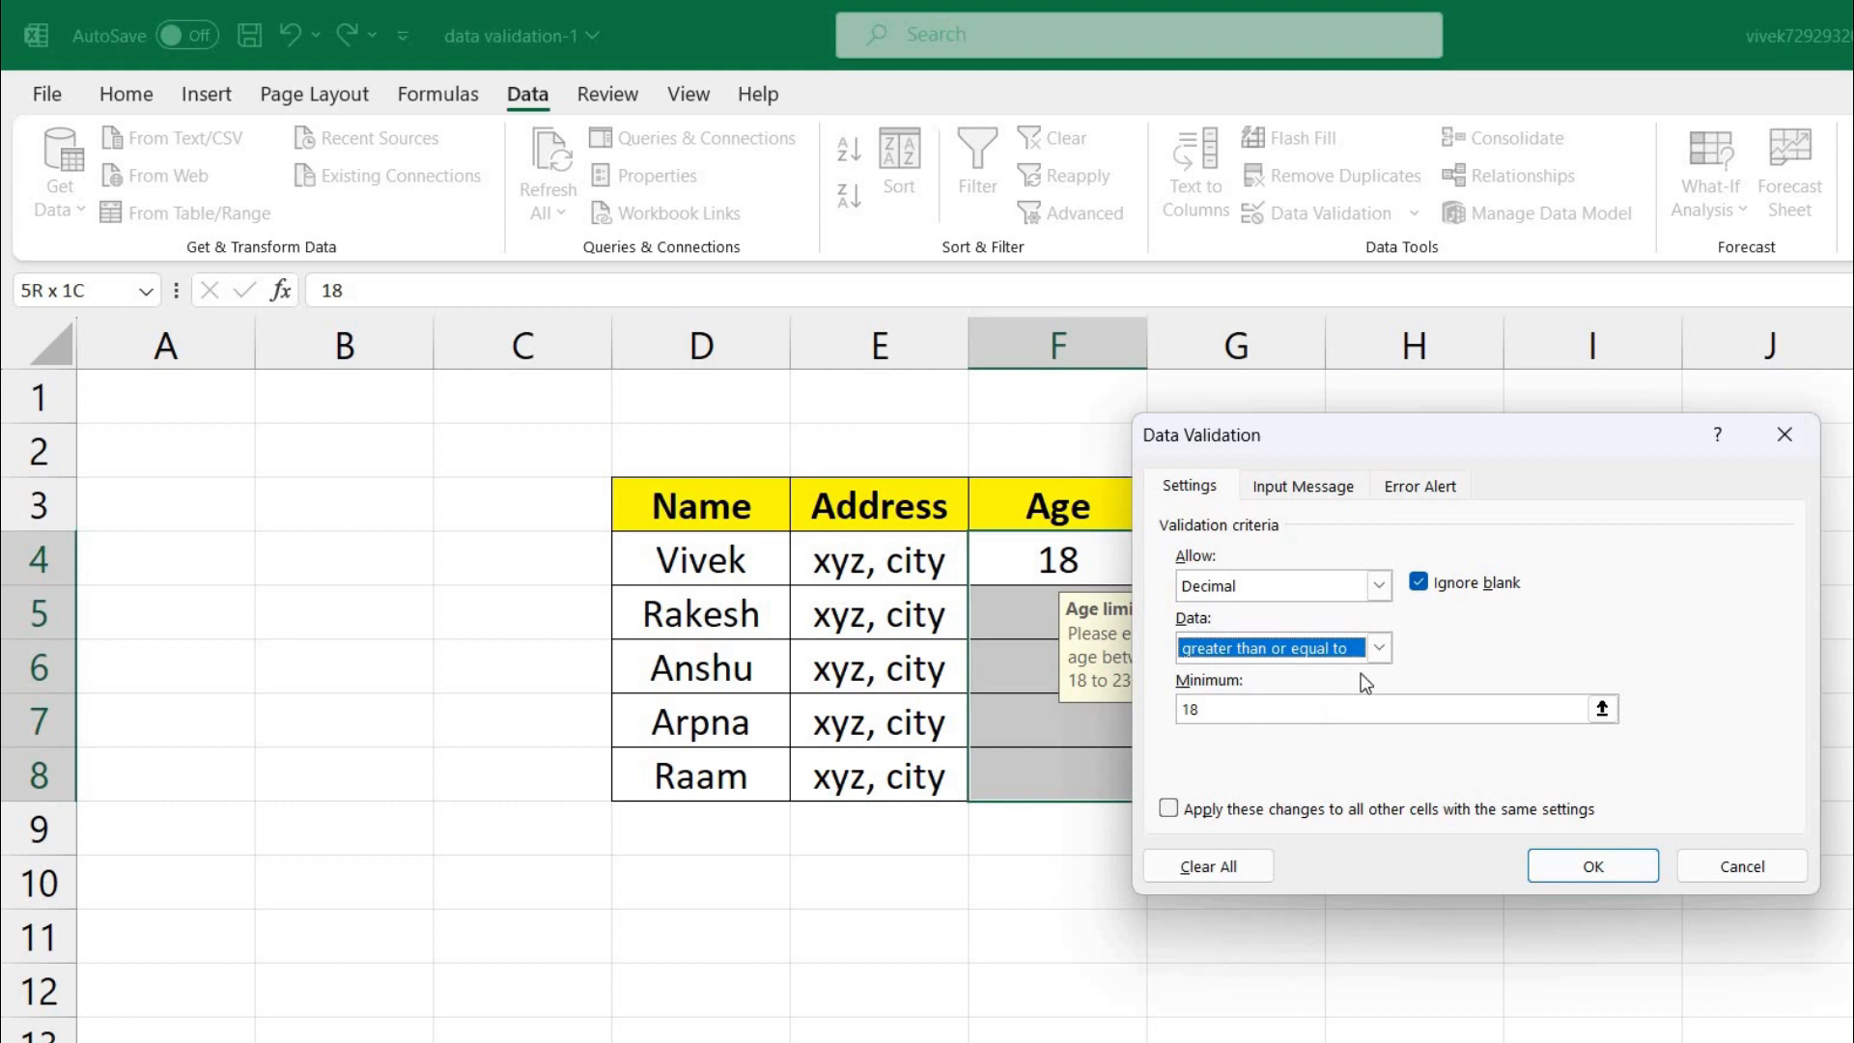
# Step: Review the available comparison conditions, the input message and the allowed data types of the validation rule
pyautogui.click(1377, 653)
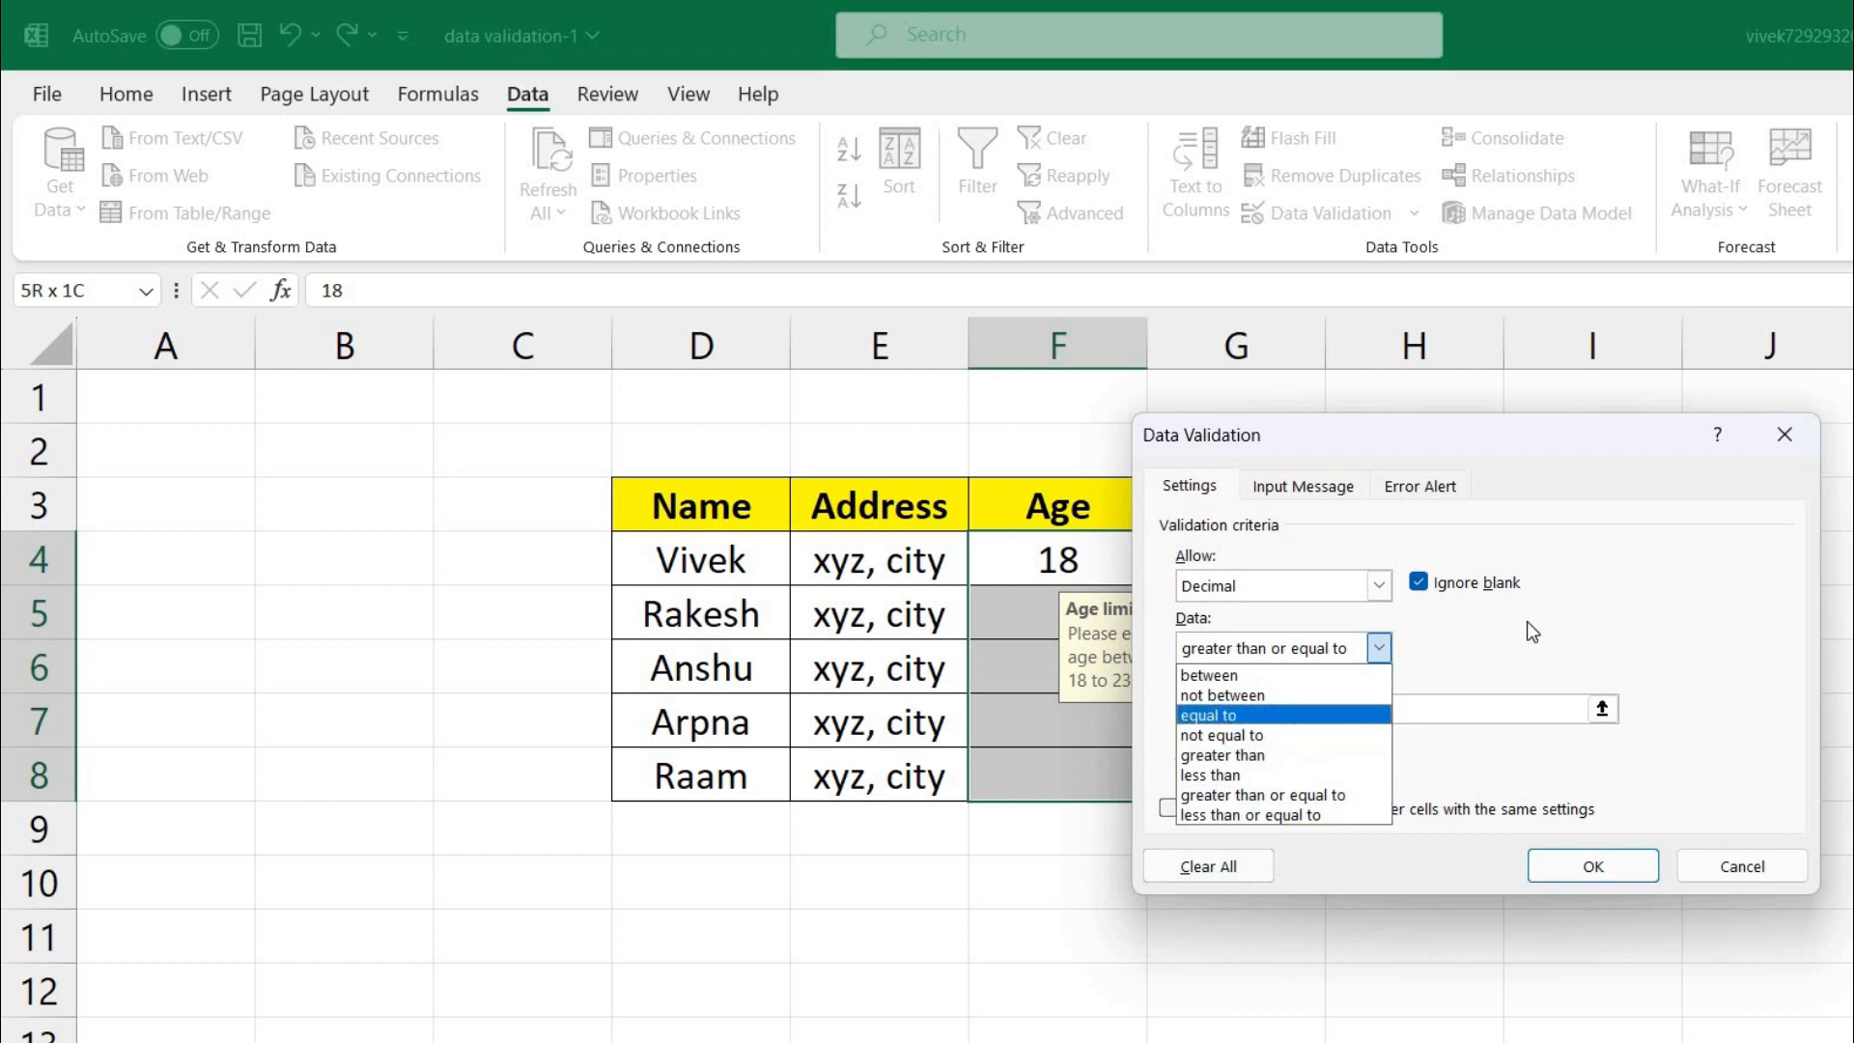
pyautogui.click(1277, 489)
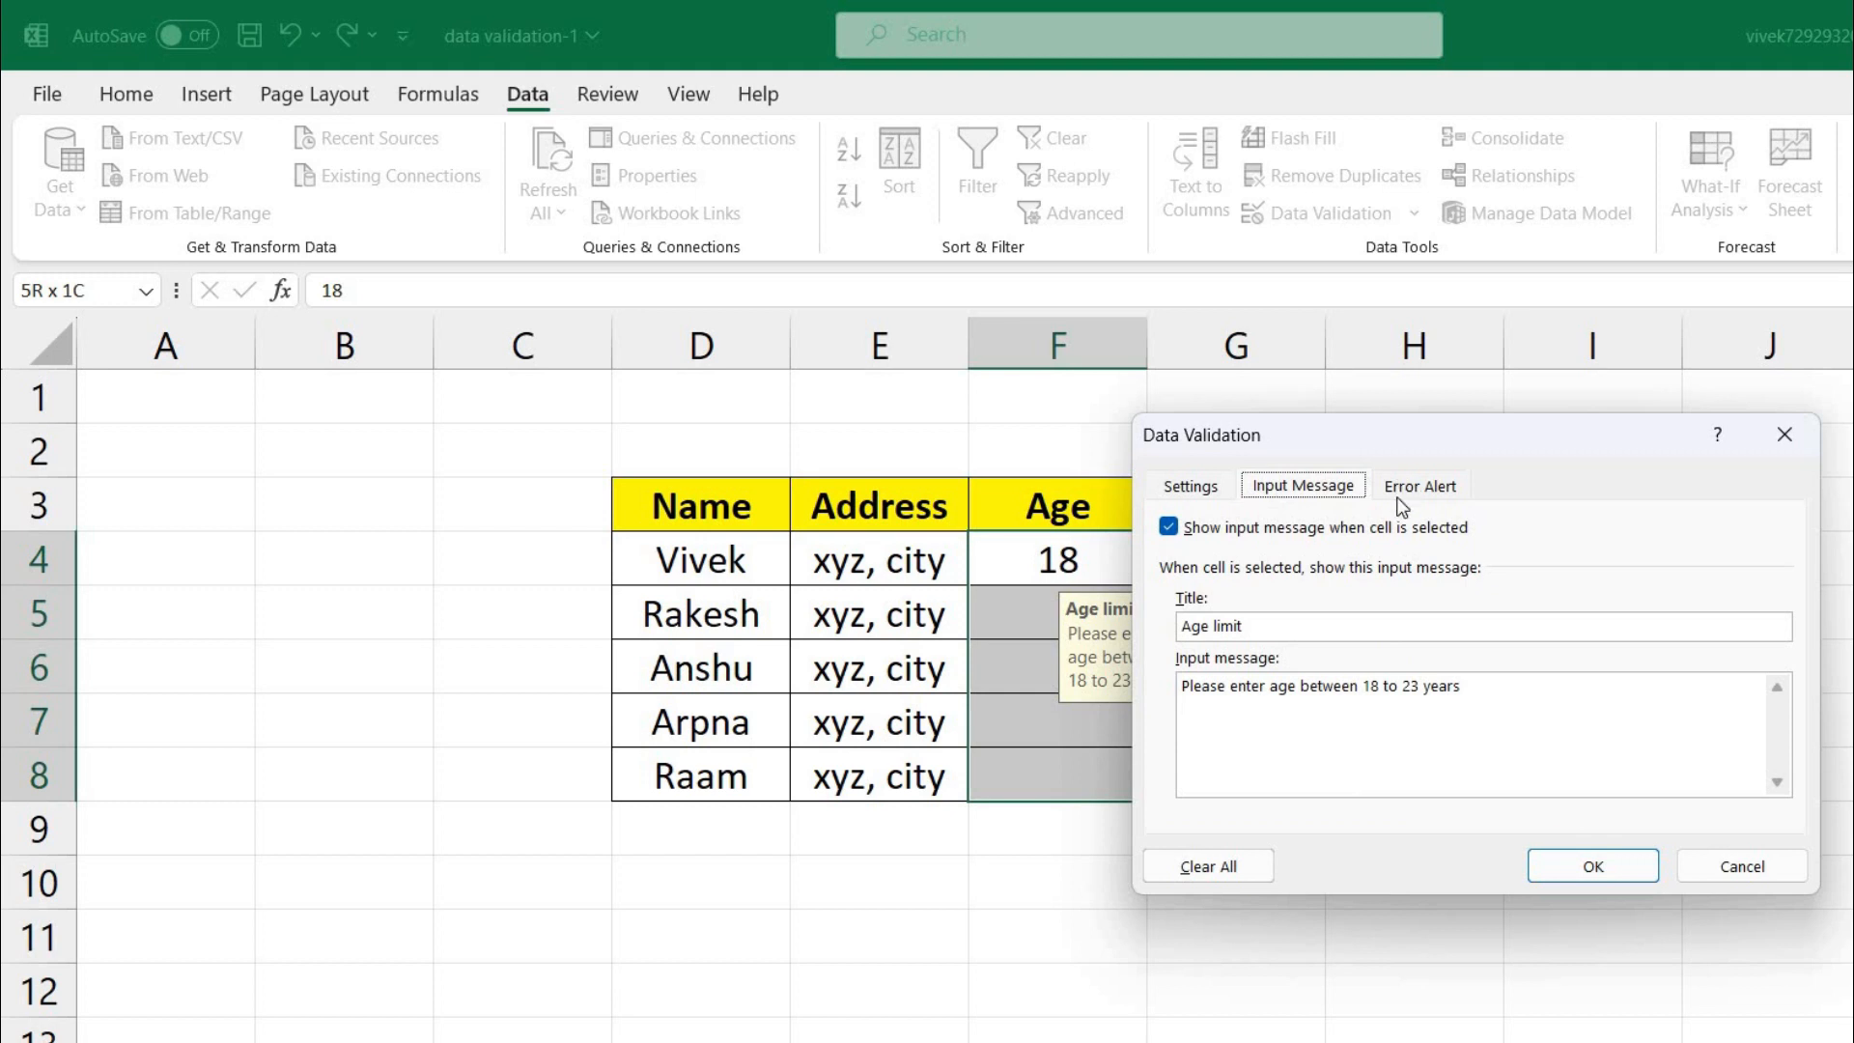
pyautogui.click(1182, 491)
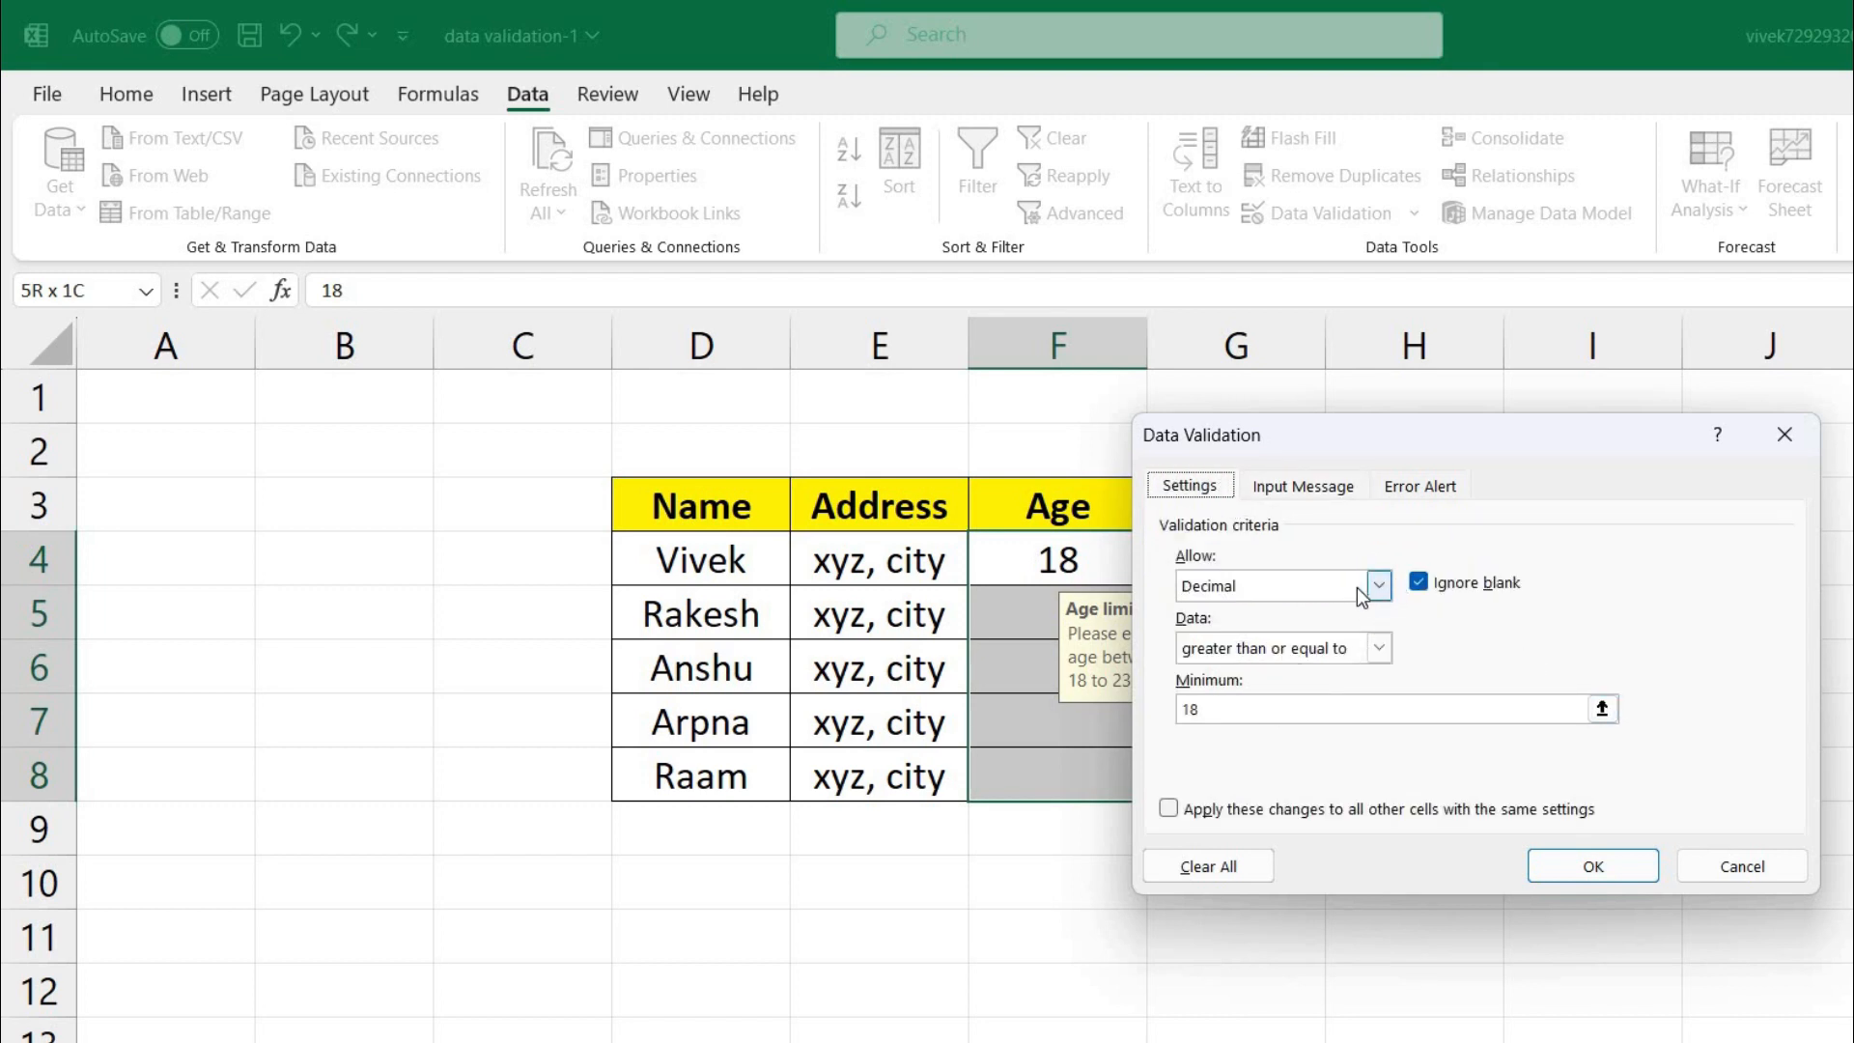
pyautogui.click(1381, 585)
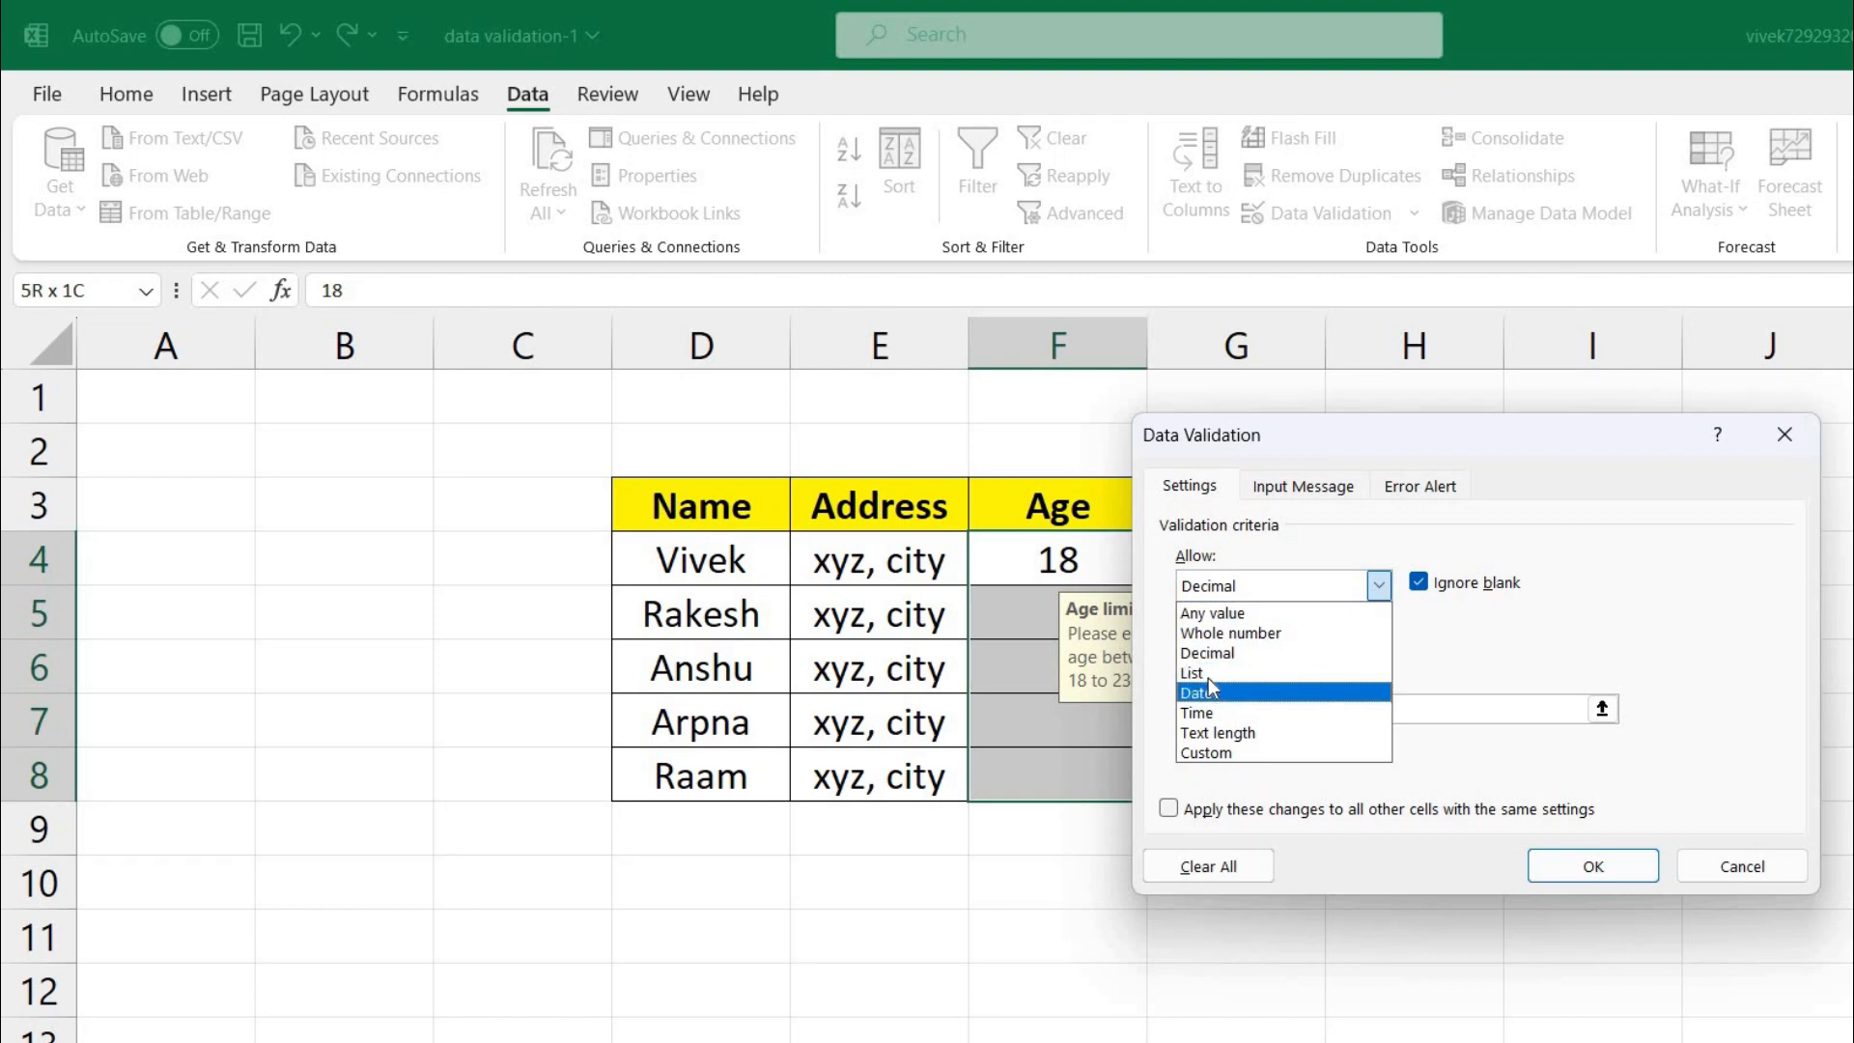